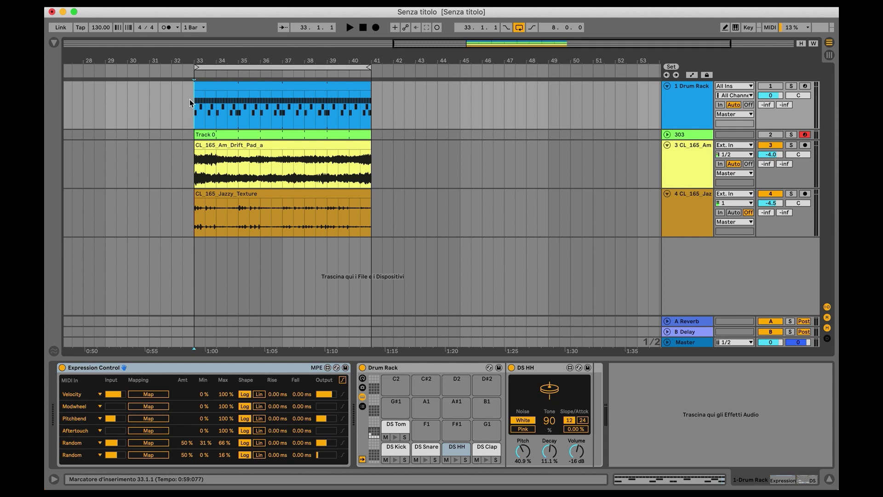
- Inspect the effect devices on the CL_165_Am_Drift_Pad_a and CL_165_Jazzy_Texture tracks
{"action": "left_click", "coordinate": [234, 186]}
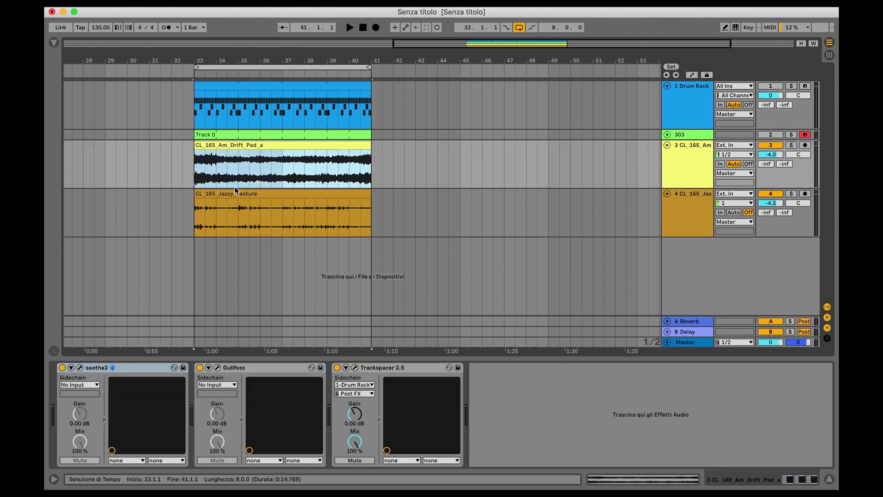
{"action": "left_click", "coordinate": [236, 194]}
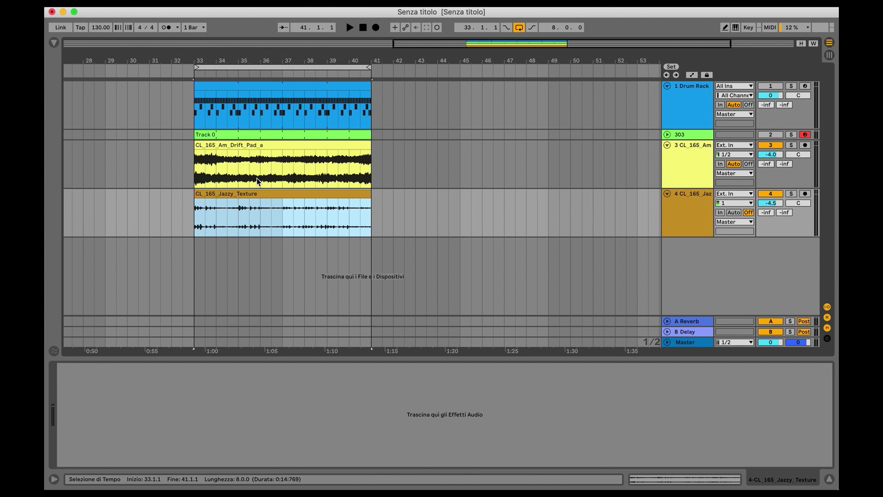
{"action": "left_click", "coordinate": [190, 145]}
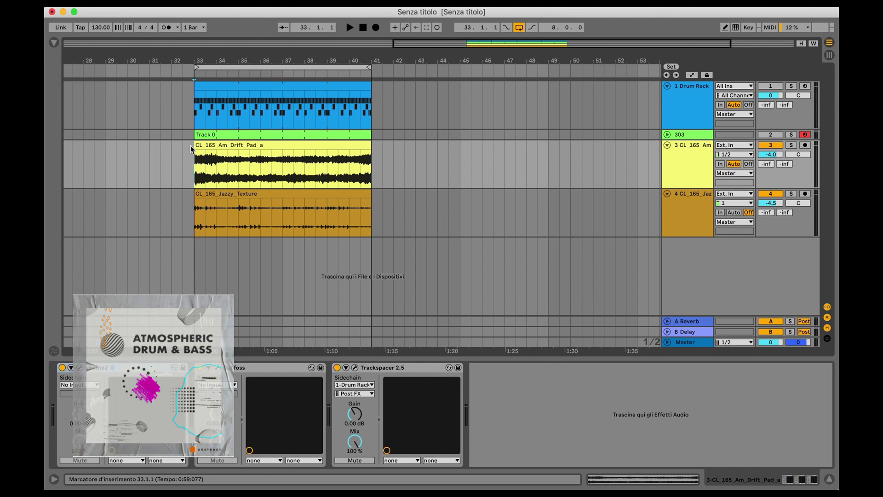
- Delete the Expression Control device from the Drum Rack track
{"action": "left_click", "coordinate": [671, 111]}
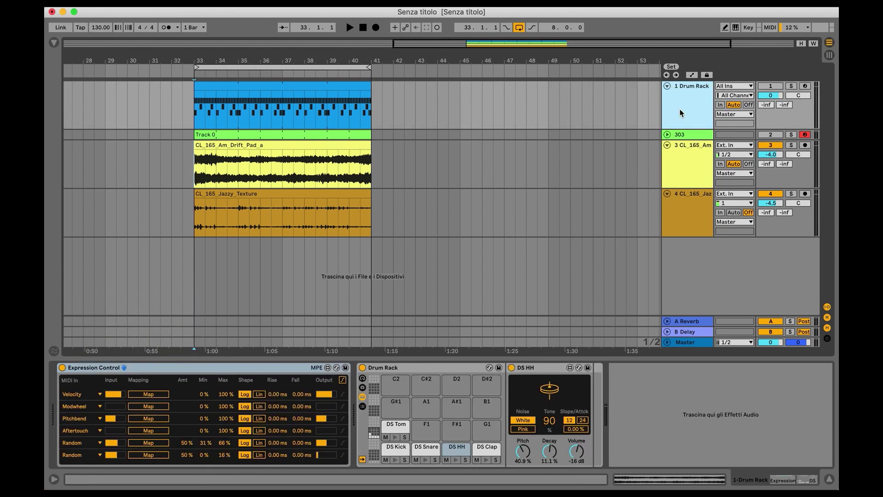
{"action": "left_click", "coordinate": [240, 368]}
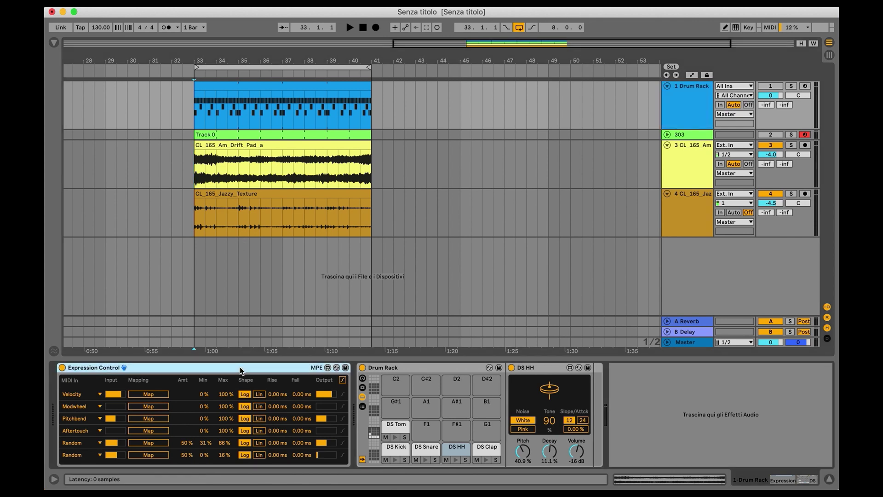
{"action": "key", "text": "Delete"}
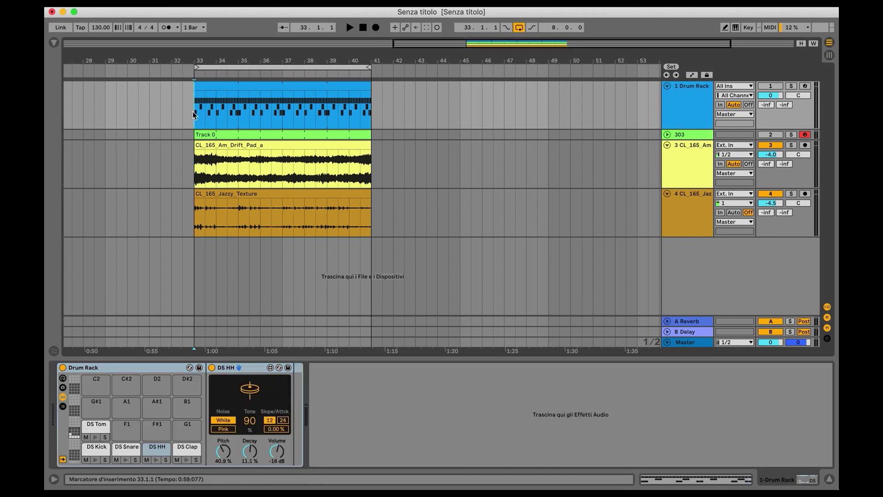
- Play the loop from bar 33 and solo the Drum Rack track to hear the drums alone
{"action": "left_click", "coordinate": [698, 102]}
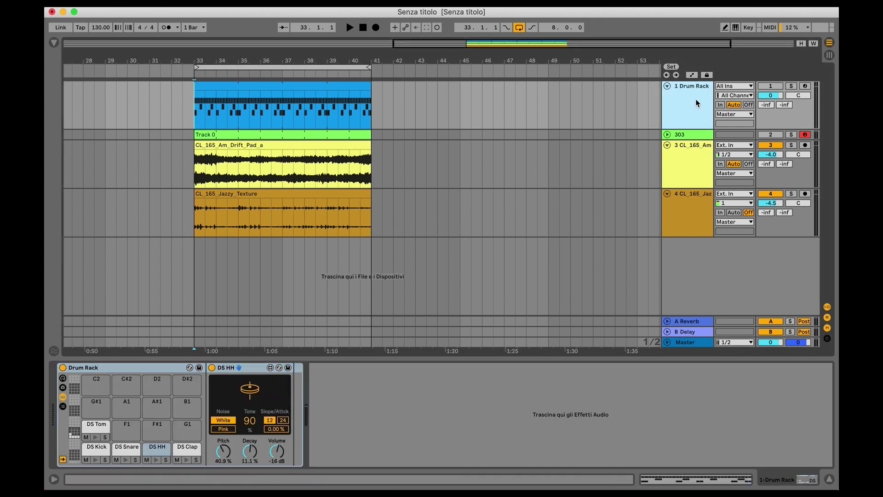
{"action": "left_click", "coordinate": [222, 368]}
{"action": "left_click", "coordinate": [193, 153]}
{"action": "key", "text": "space"}
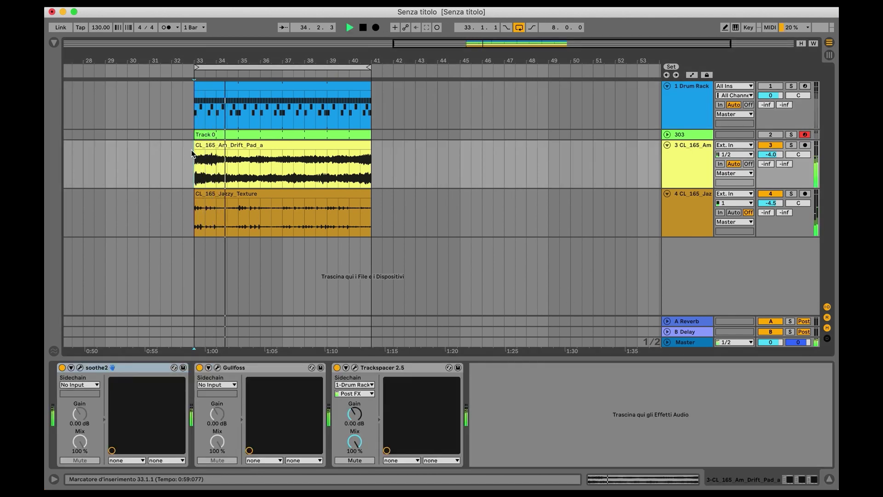
{"action": "left_click", "coordinate": [700, 102]}
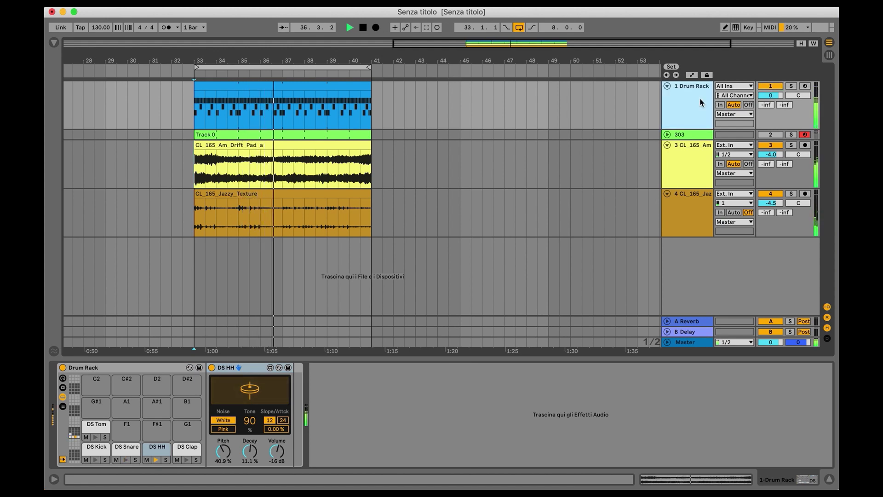
{"action": "left_click", "coordinate": [791, 87]}
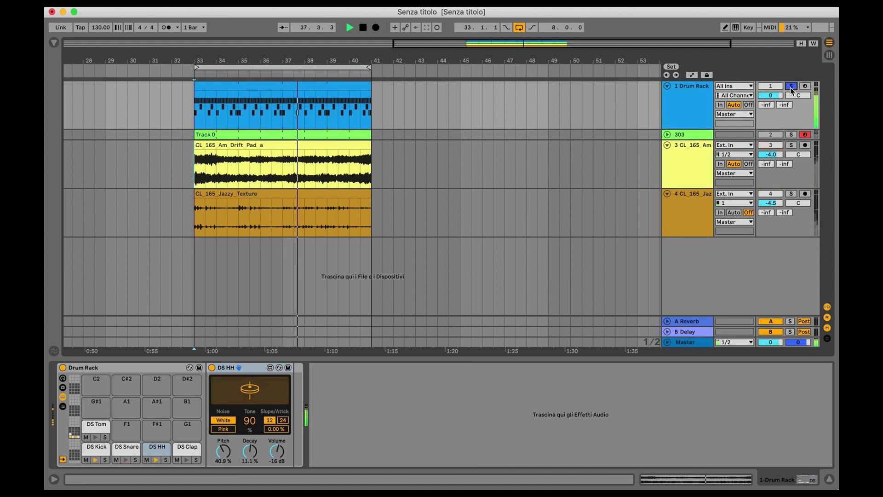
{"action": "key", "text": "space"}
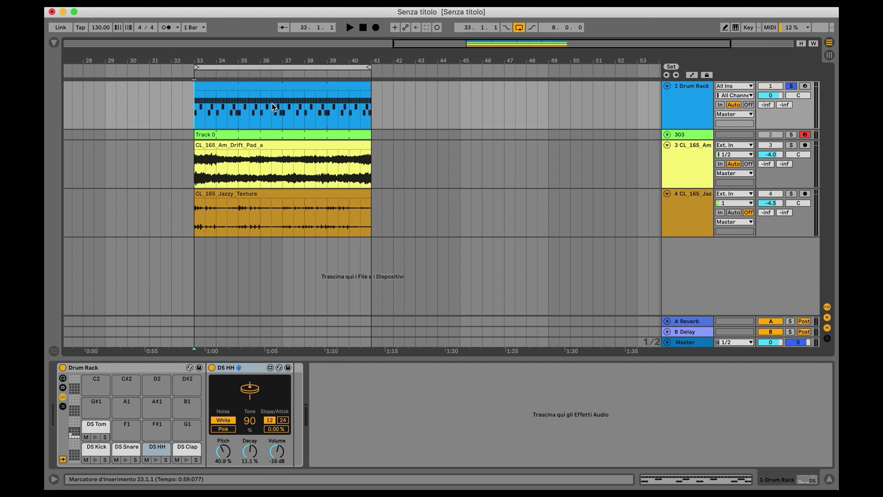
- Add the Expression Control MIDI effect in front of the Drum Rack device
{"action": "left_click", "coordinate": [54, 42]}
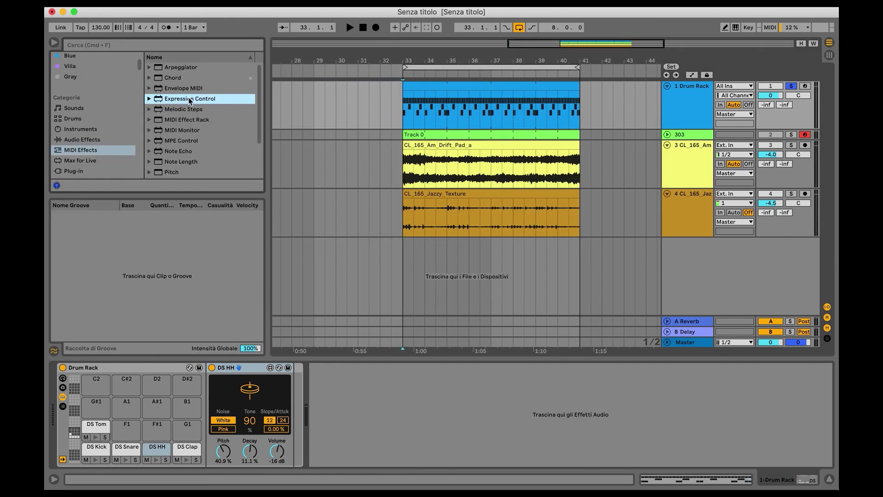
{"action": "left_click_drag", "start_coordinate": [188, 101], "coordinate": [63, 371]}
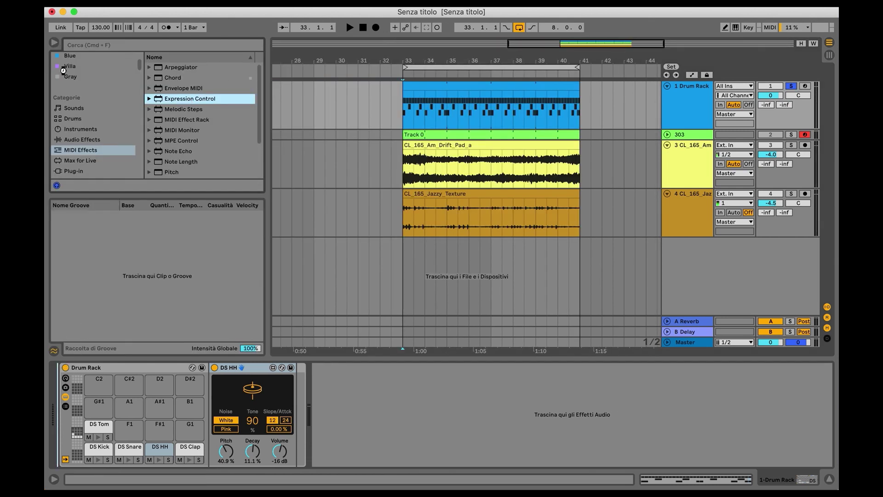
{"action": "key", "text": "Return"}
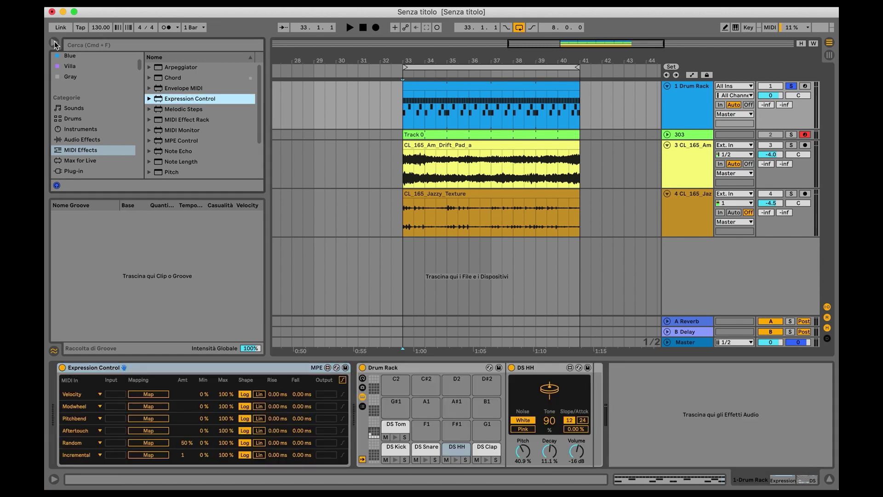
{"action": "left_click", "coordinate": [54, 44]}
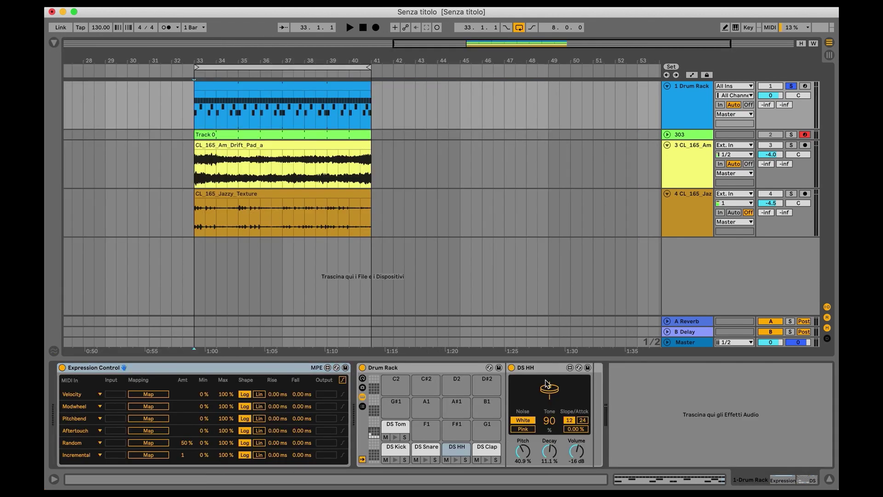
- Change the sixth Expression Control source from Incremental to Random
{"action": "left_click", "coordinate": [425, 447]}
{"action": "left_click", "coordinate": [390, 450]}
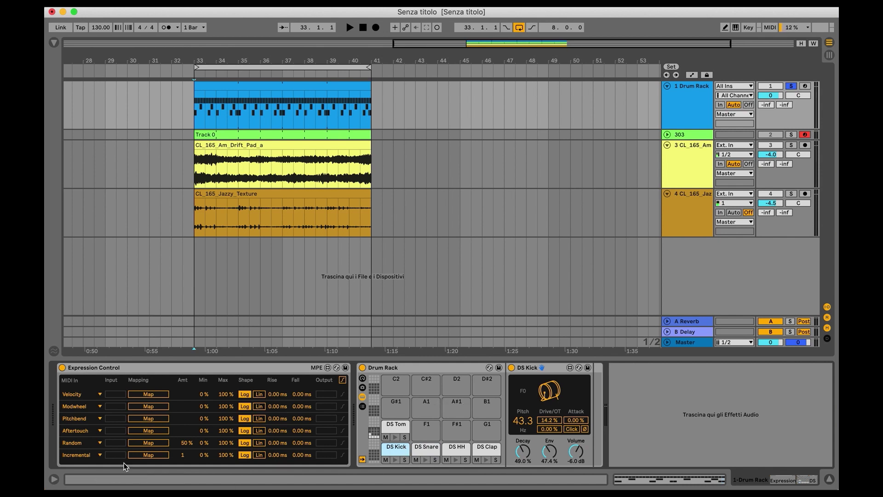
{"action": "left_click", "coordinate": [87, 455]}
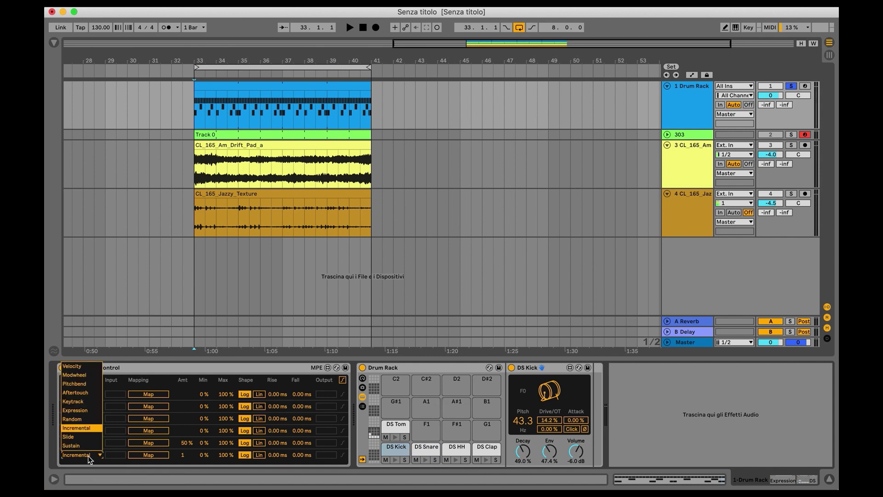
{"action": "left_click", "coordinate": [82, 422]}
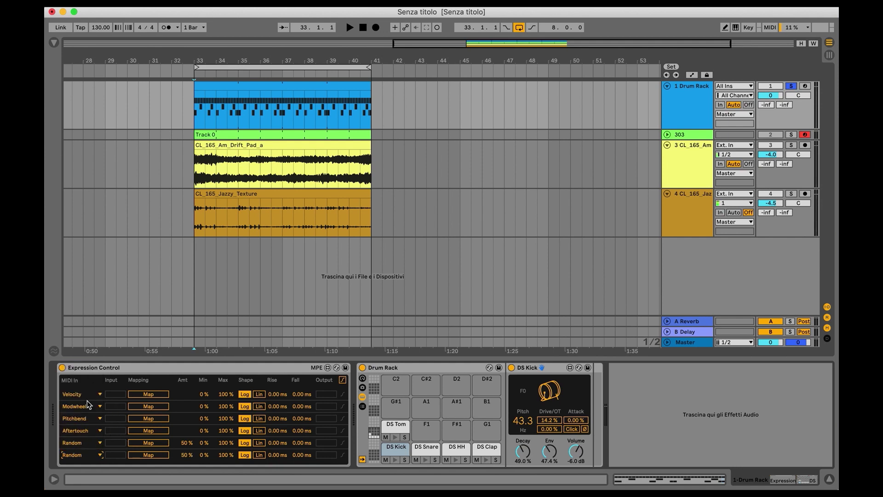
{"action": "left_click", "coordinate": [105, 367]}
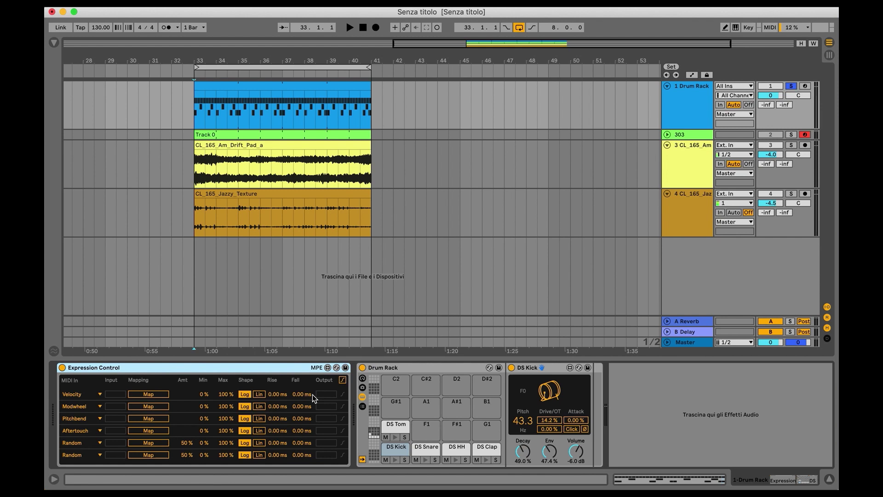
- Map the sixth-row Random source to the DS HH pad's Decay and audition the modulated hi-hat
{"action": "left_click", "coordinate": [152, 455]}
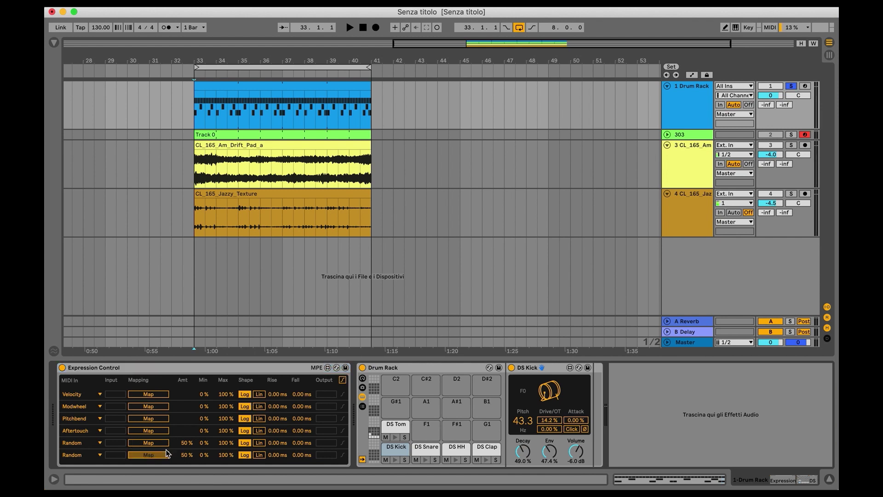
{"action": "left_click", "coordinate": [457, 448]}
{"action": "left_click", "coordinate": [548, 452]}
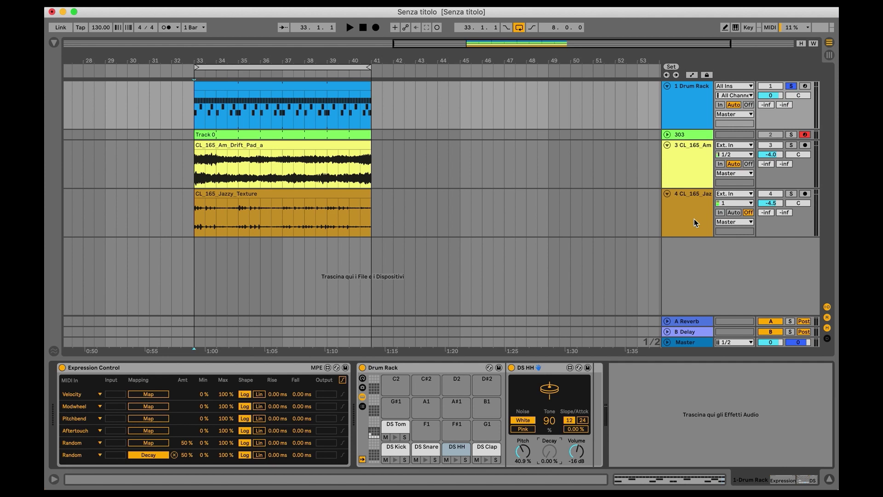
{"action": "key", "text": "space"}
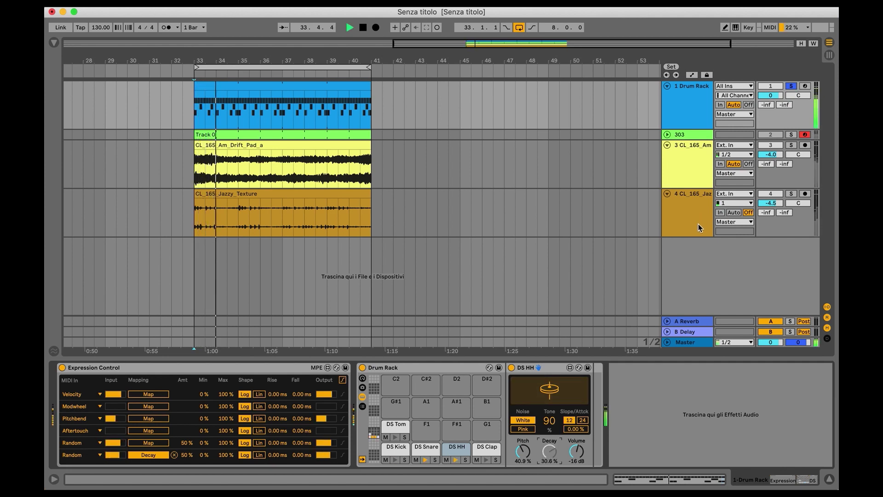
{"action": "key", "text": "space"}
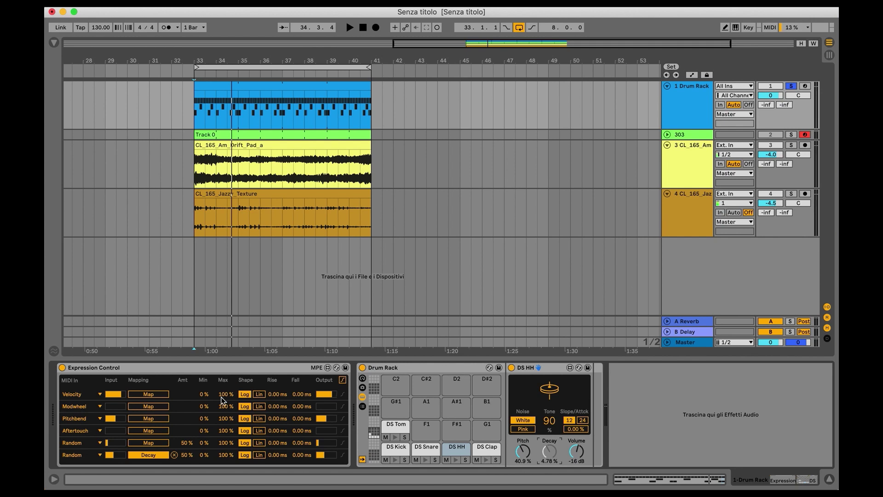
- Limit the hi-hat Decay modulation to a minimum of 31% and a maximum of 59%, checking it during playback
{"action": "mouse_move", "coordinate": [220, 454]}
{"action": "left_mouse_down"}
{"action": "mouse_move", "coordinate": [221, 475]}
{"action": "mouse_move", "coordinate": [208, 448]}
{"action": "left_mouse_up"}
{"action": "key", "text": "space"}
{"action": "left_click_drag", "start_coordinate": [225, 454], "coordinate": [225, 452]}
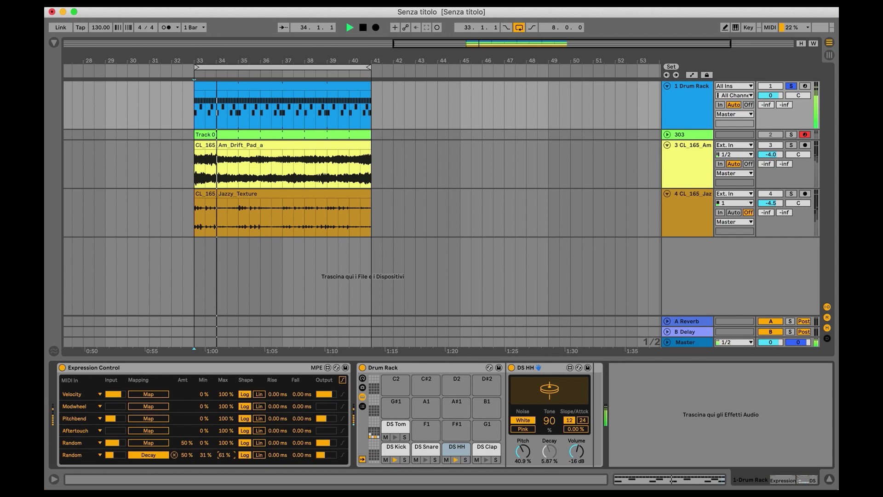
{"action": "key", "text": "space"}
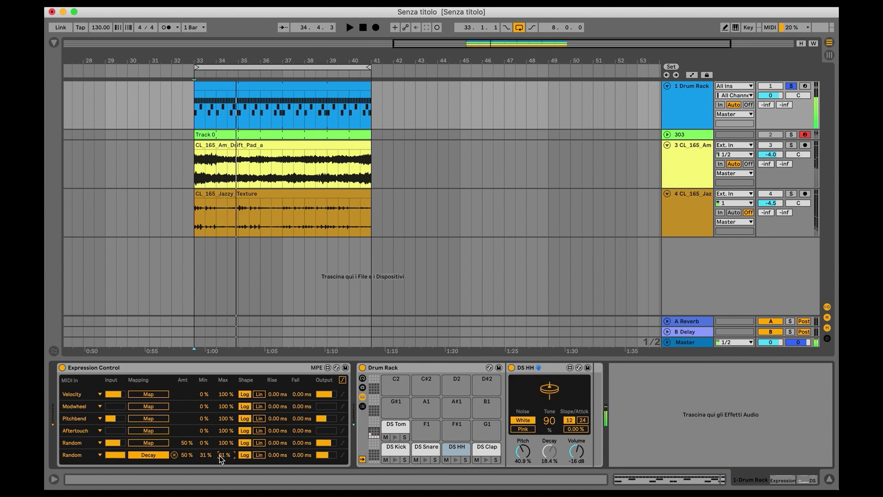
{"action": "left_click_drag", "start_coordinate": [220, 457], "coordinate": [221, 458]}
- Map the fifth-row Random source to the DS HH Attack and reduce its maximum to 5%, auditioning the result
{"action": "left_click", "coordinate": [157, 443]}
{"action": "left_click", "coordinate": [575, 430]}
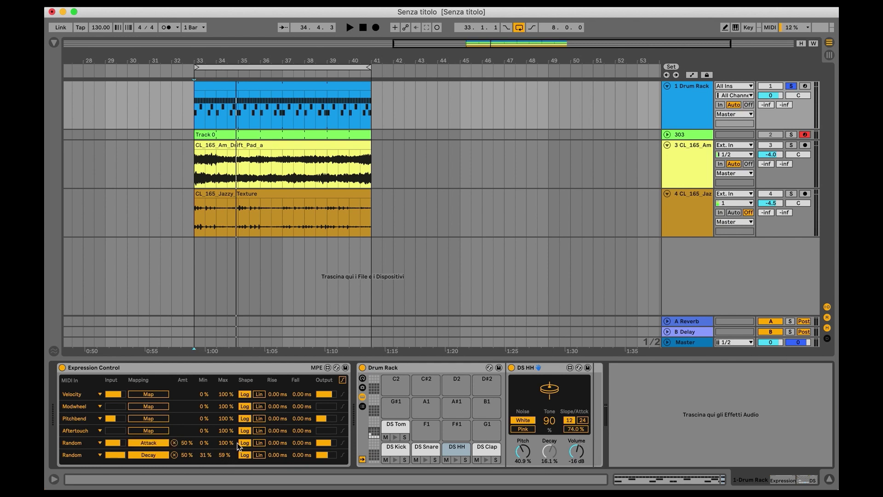
{"action": "left_click_drag", "start_coordinate": [236, 443], "coordinate": [236, 469]}
{"action": "key", "text": "space"}
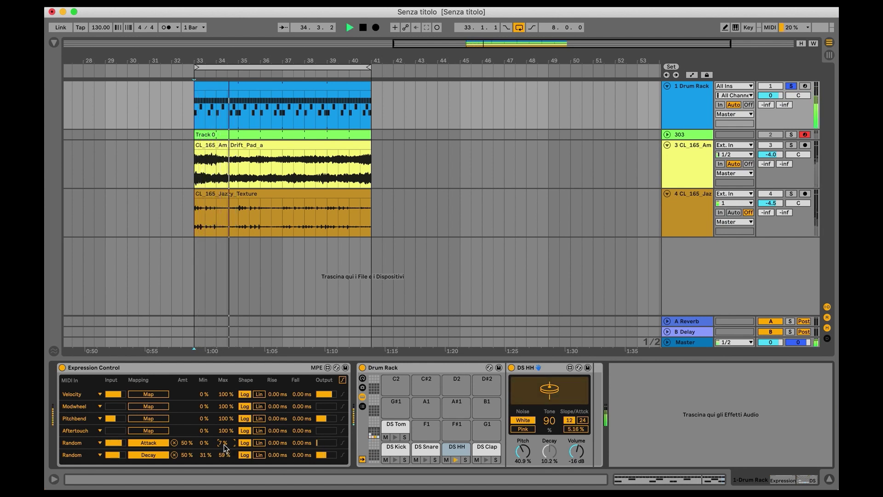
{"action": "key", "text": "space"}
{"action": "mouse_move", "coordinate": [226, 446]}
{"action": "left_mouse_down"}
{"action": "mouse_move", "coordinate": [225, 463]}
{"action": "mouse_move", "coordinate": [226, 450]}
{"action": "left_mouse_up"}
{"action": "key", "text": "space"}
{"action": "key", "text": "space"}
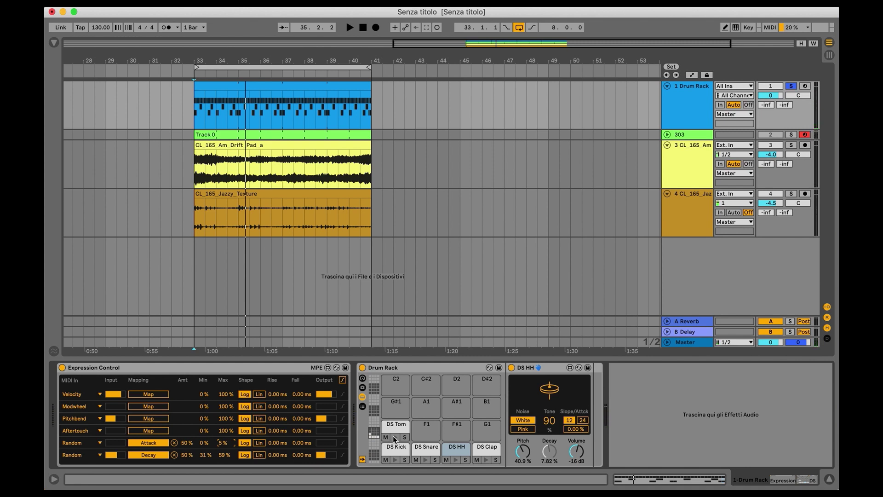
- Show the DS Snare pad's controls and change the fourth Expression Control source to Random during playback
{"action": "left_click", "coordinate": [431, 449]}
{"action": "key", "text": "space"}
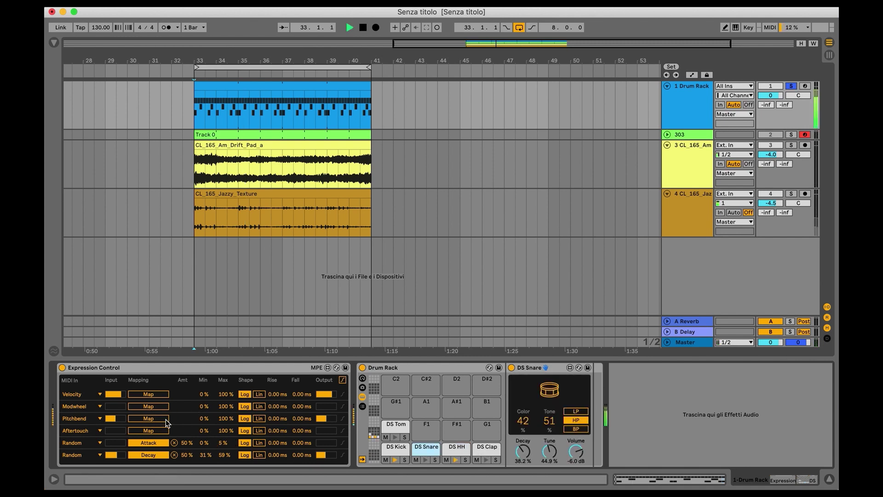
{"action": "left_click", "coordinate": [81, 406]}
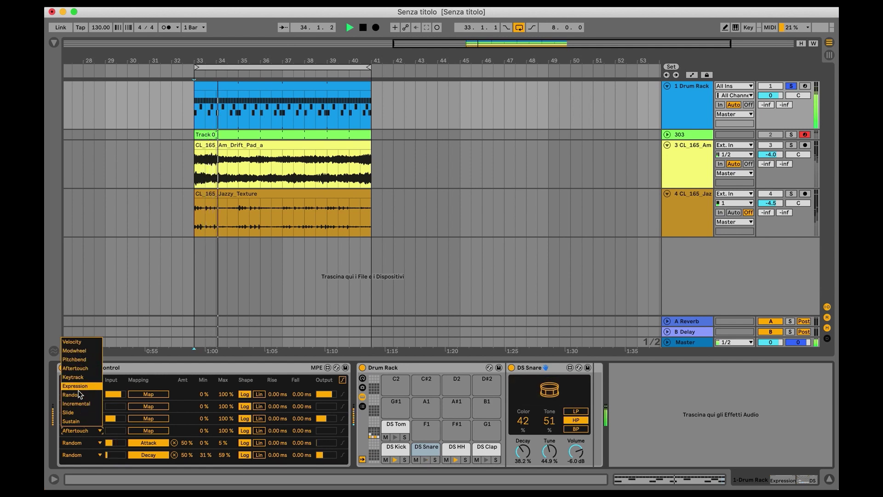
{"action": "left_click", "coordinate": [79, 395]}
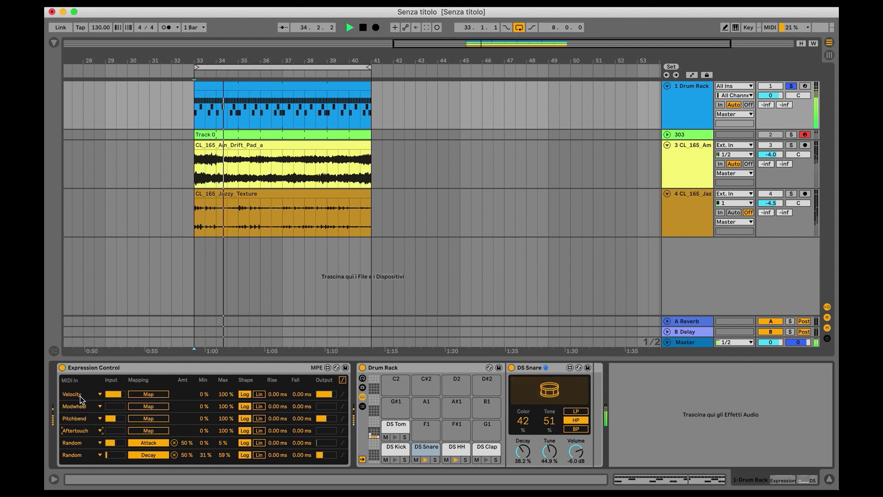
{"action": "left_click", "coordinate": [550, 454]}
{"action": "key", "text": "space"}
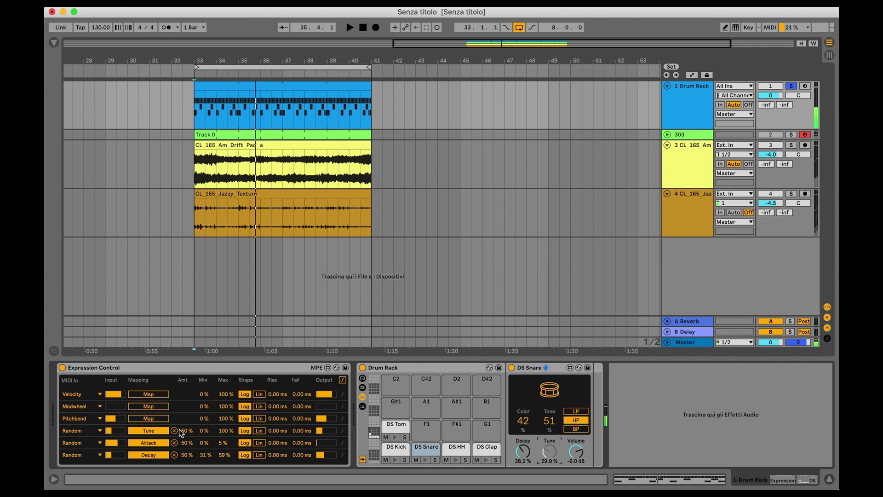
{"action": "left_click", "coordinate": [175, 431]}
{"action": "left_click_drag", "start_coordinate": [549, 452], "coordinate": [549, 440]}
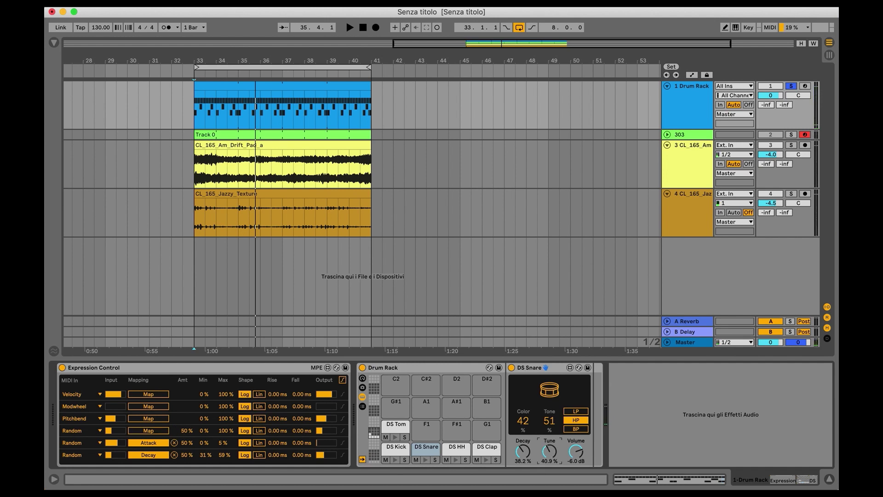
- Map the fourth-row Random source to the DS Snare Decay and narrow its range to a 55% maximum, auditioning the loop
{"action": "left_click", "coordinate": [154, 428]}
{"action": "left_click", "coordinate": [526, 460]}
{"action": "key", "text": "space"}
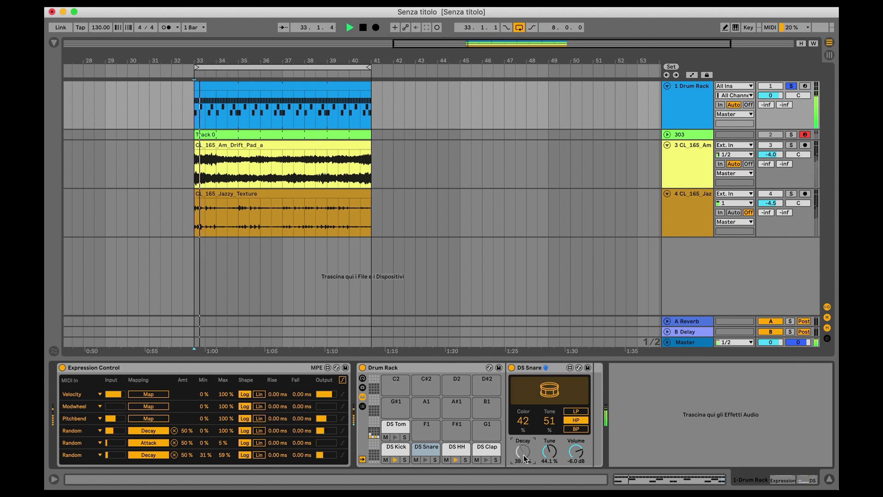
{"action": "left_click_drag", "start_coordinate": [206, 431], "coordinate": [223, 438]}
{"action": "key", "text": "space"}
{"action": "key", "text": "space"}
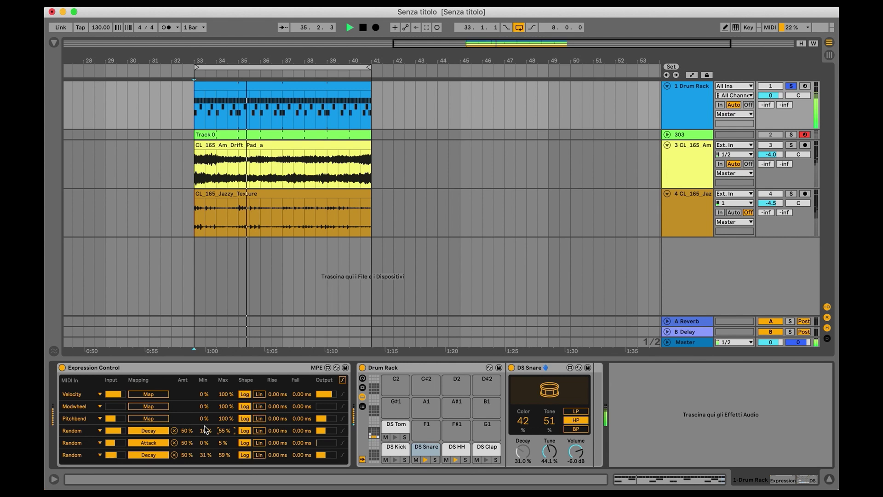
- Show the DS Kick pad's controls and change the third Expression Control source to Random
{"action": "key", "text": "space"}
{"action": "left_click", "coordinate": [389, 449]}
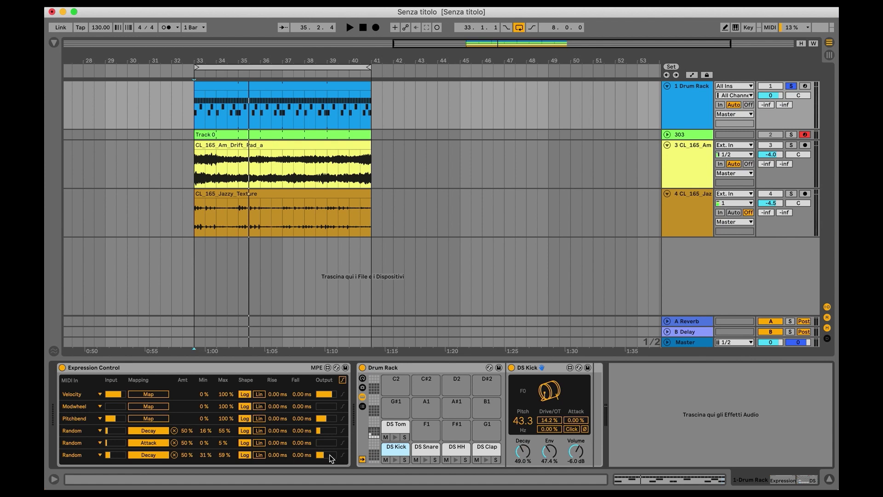
{"action": "left_click", "coordinate": [89, 419]}
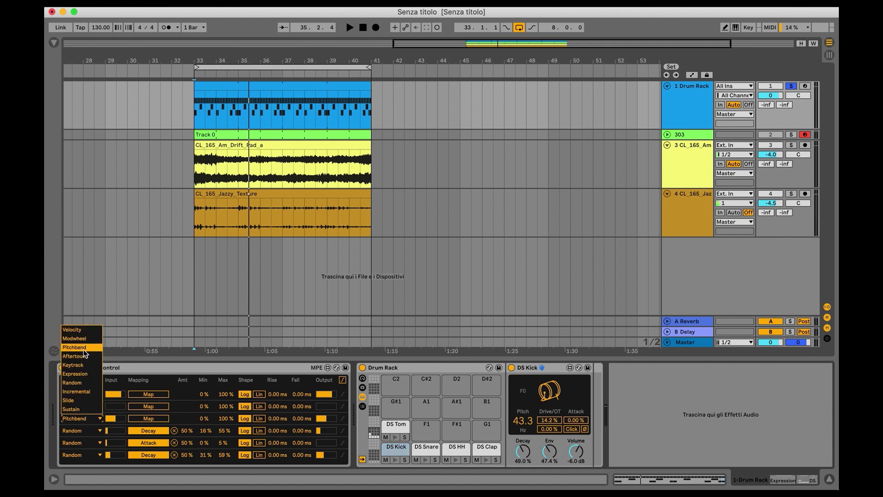
{"action": "left_click", "coordinate": [88, 383]}
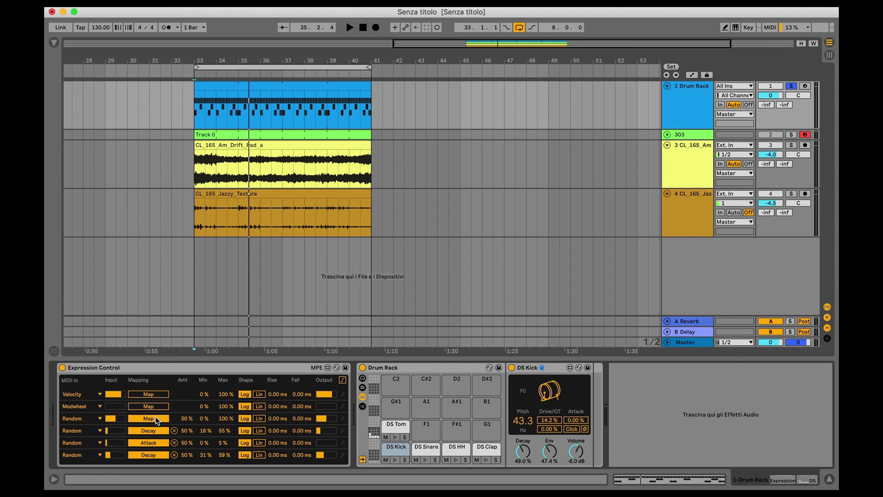
- Map the third-row Random source to the DS Kick Drive and limit its range to 11% minimum and 27% maximum, auditioning the loop
{"action": "left_click", "coordinate": [549, 420]}
{"action": "key", "text": "space"}
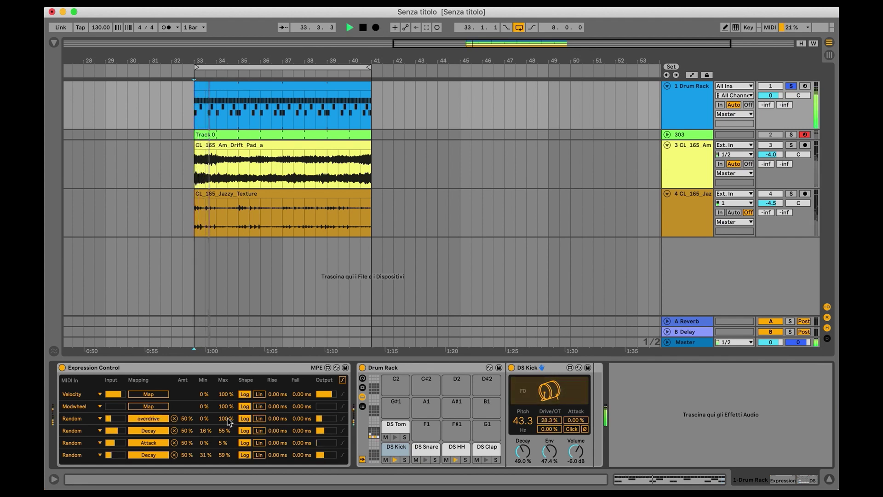
{"action": "mouse_move", "coordinate": [228, 418]}
{"action": "left_mouse_down"}
{"action": "mouse_move", "coordinate": [227, 446]}
{"action": "mouse_move", "coordinate": [210, 414]}
{"action": "mouse_move", "coordinate": [224, 422]}
{"action": "left_mouse_up"}
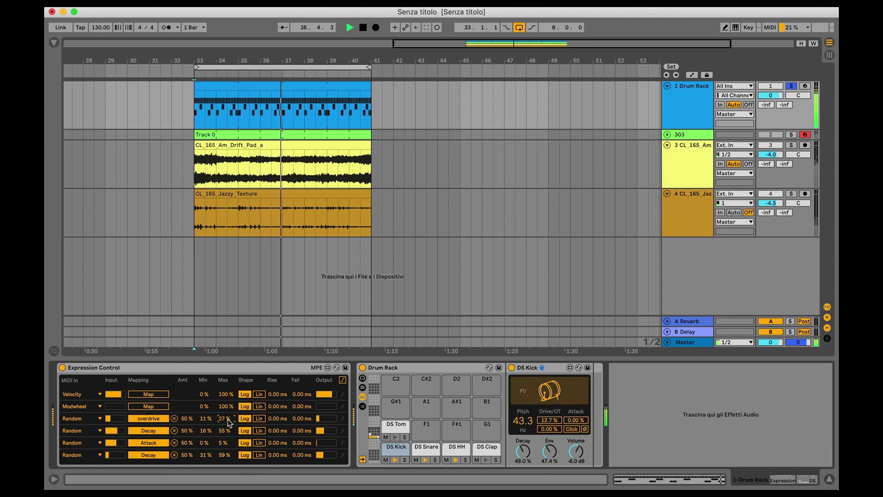
{"action": "key", "text": "space"}
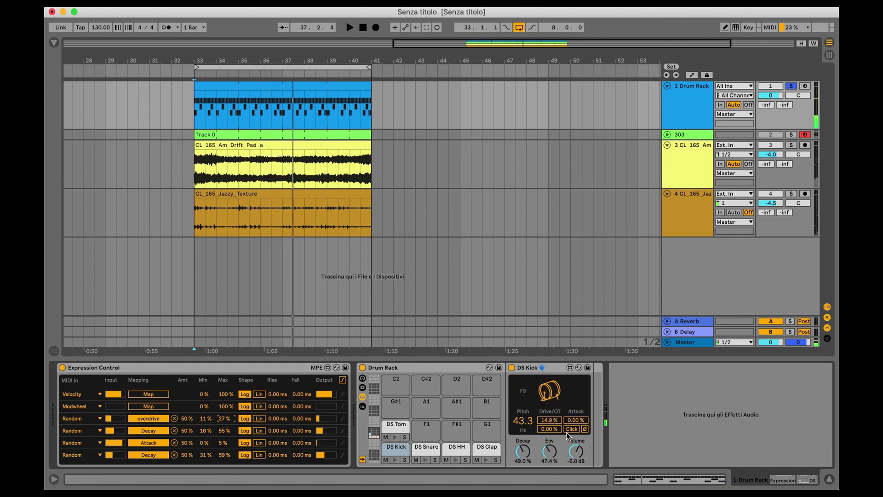
- With Click enabled on the DS Kick, raise the overdrive modulation's maximum to 33% and the kick Decay to 60% during playback
{"action": "key", "text": "space"}
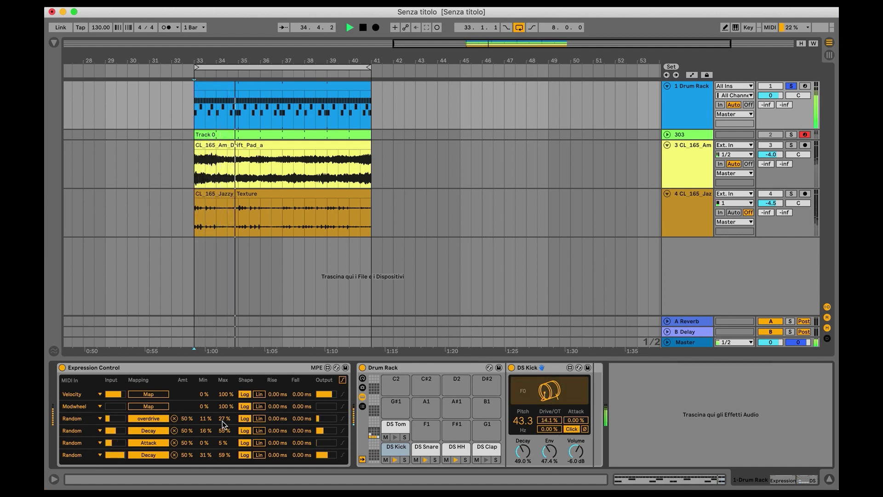
{"action": "left_click_drag", "start_coordinate": [222, 422], "coordinate": [223, 416]}
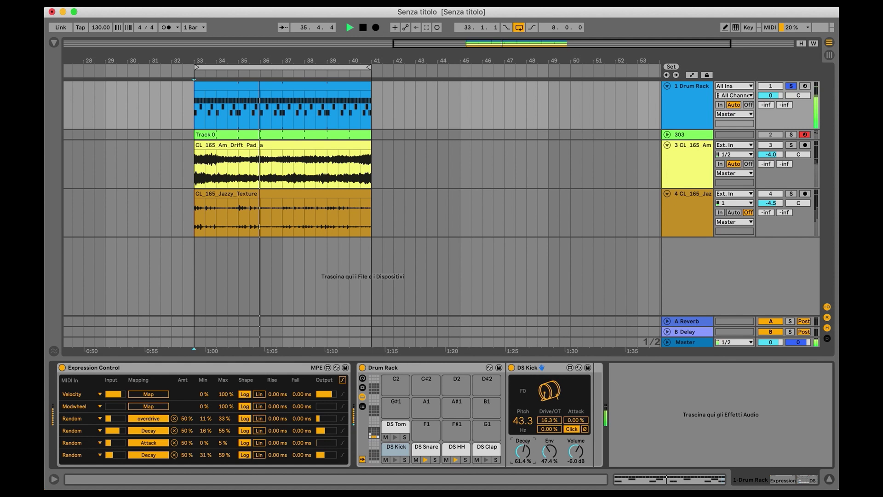
{"action": "key", "text": "space"}
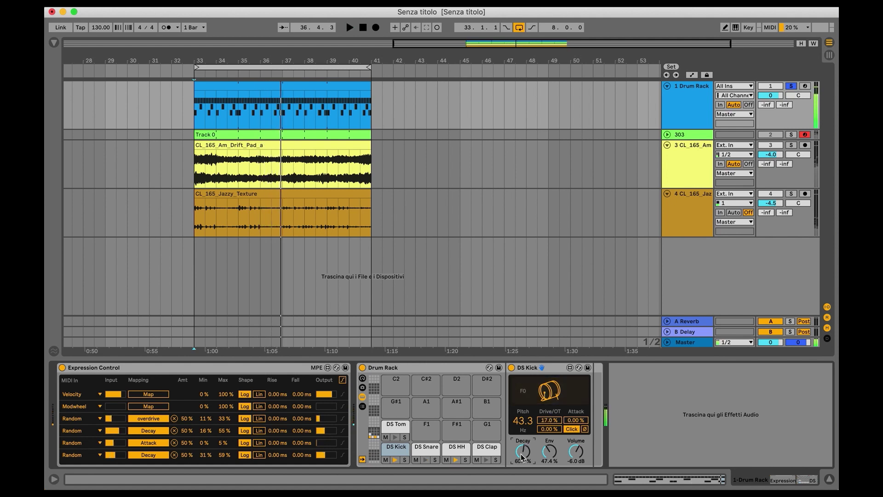
- Change the second Expression Control source to Random and map it to the DS Kick Decay
{"action": "left_click", "coordinate": [94, 408]}
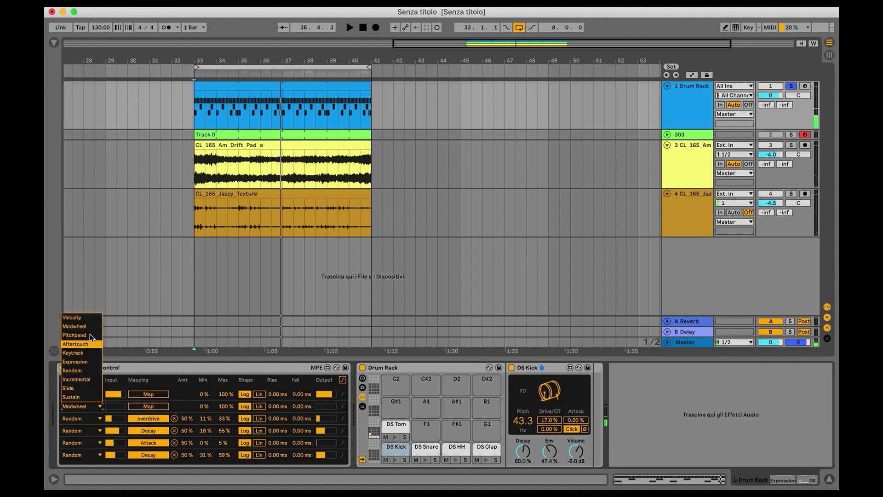
{"action": "left_click", "coordinate": [87, 370]}
{"action": "left_click", "coordinate": [134, 405]}
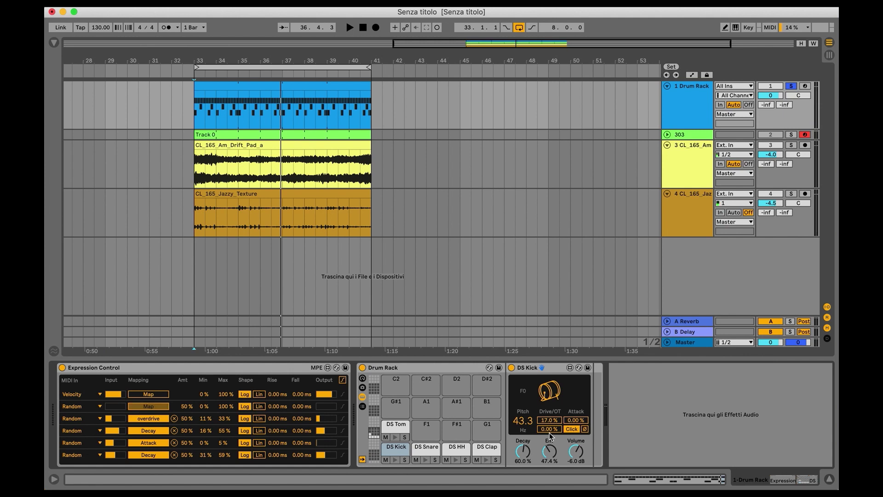
{"action": "left_click", "coordinate": [523, 452]}
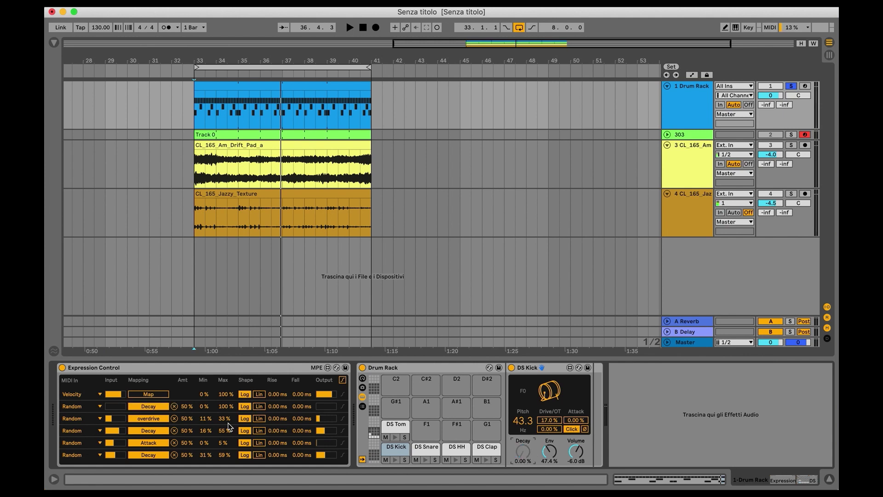
- Limit the kick Decay modulation to a minimum of 36% and a maximum of 45%, checking it during playback
{"action": "left_click_drag", "start_coordinate": [225, 406], "coordinate": [226, 414]}
{"action": "key", "text": "space"}
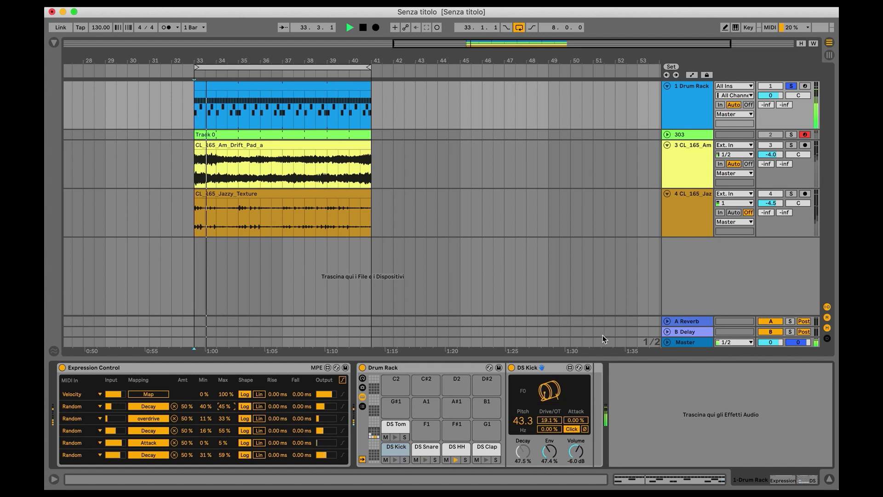
{"action": "left_click_drag", "start_coordinate": [203, 405], "coordinate": [203, 412]}
{"action": "key", "text": "space"}
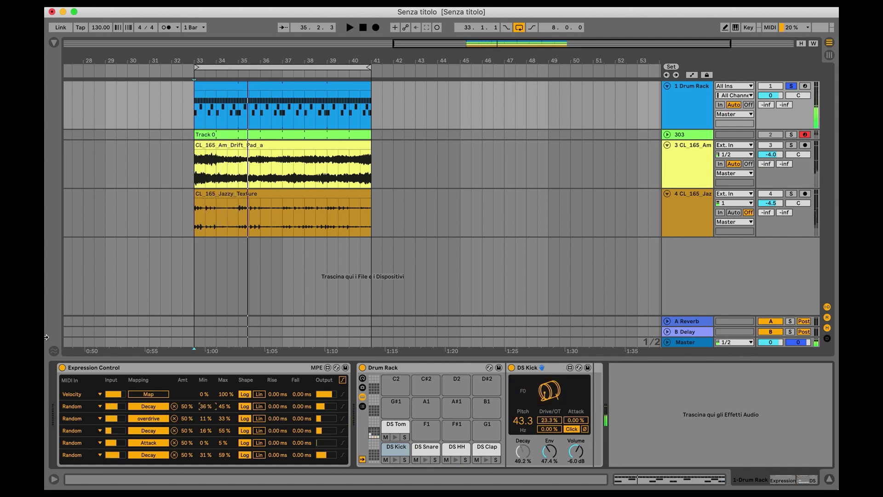
- Compare the drum loop with Expression Control switched off and switched back on
{"action": "left_click", "coordinate": [63, 368]}
{"action": "key", "text": "space"}
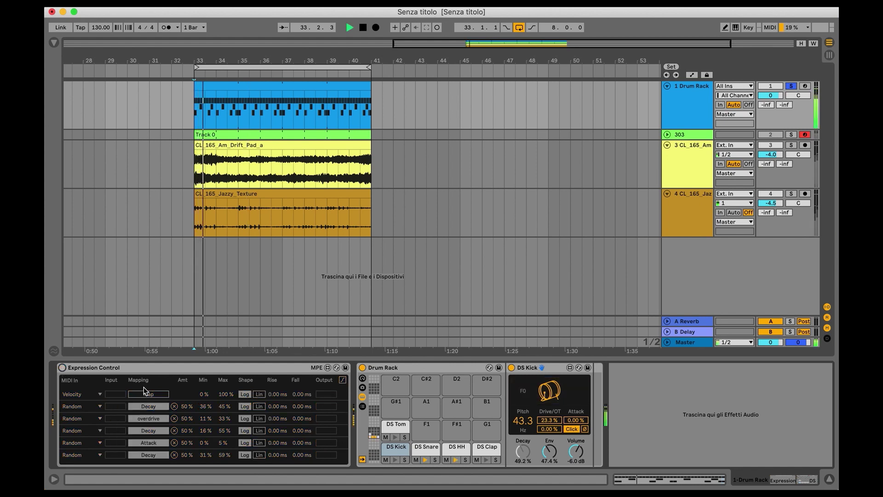
{"action": "key", "text": "space"}
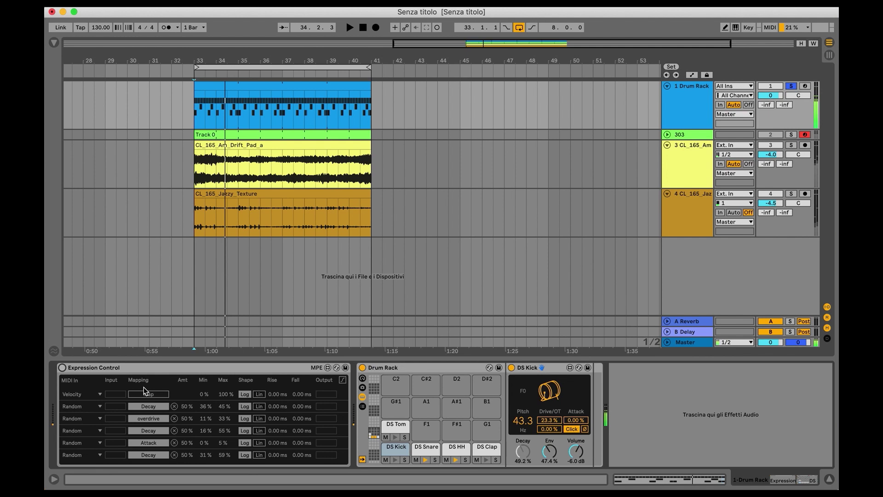
{"action": "left_click", "coordinate": [62, 368]}
{"action": "key", "text": "space"}
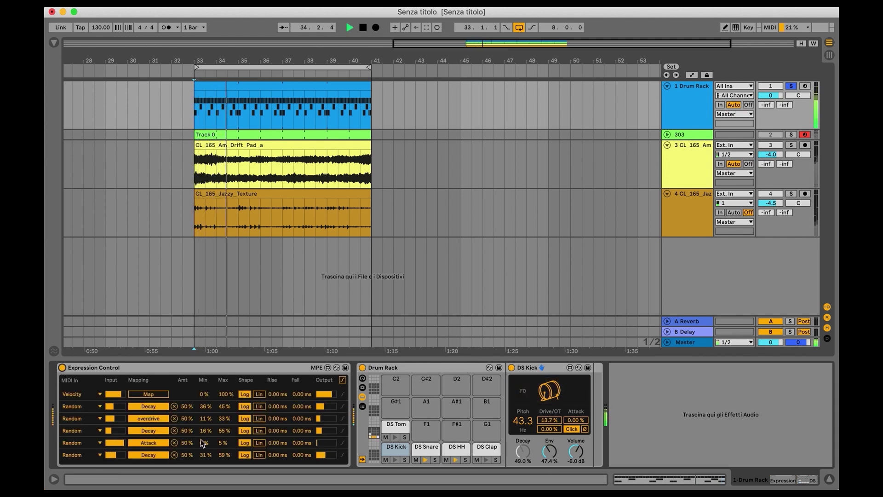
- Lower the hi-hat Attack maximum to 2% and the hi-hat Decay maximum to 48%, unsoloing the Drum Rack track to audition the full mix
{"action": "left_click_drag", "start_coordinate": [224, 444], "coordinate": [225, 450]}
{"action": "left_click", "coordinate": [224, 454]}
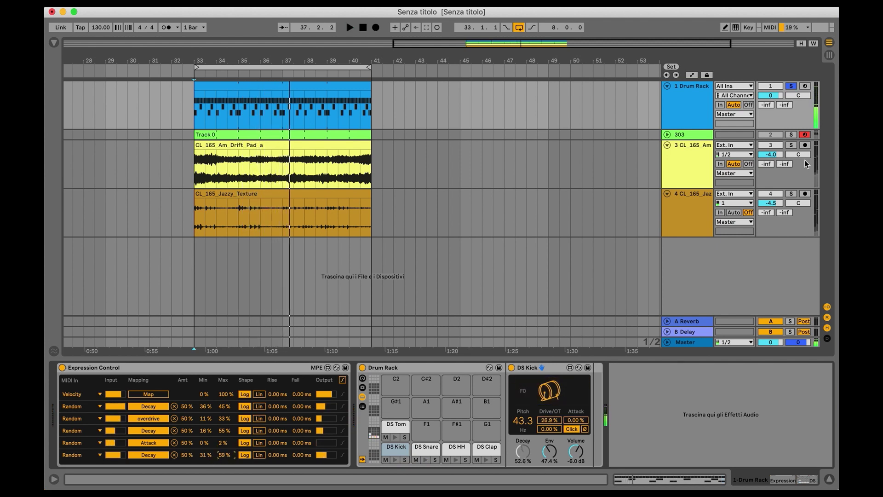
{"action": "left_click", "coordinate": [792, 86]}
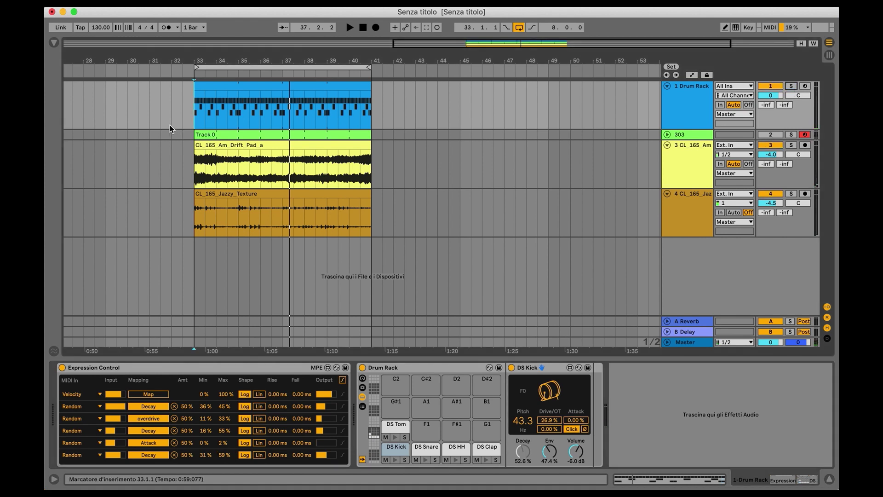
{"action": "key", "text": "space"}
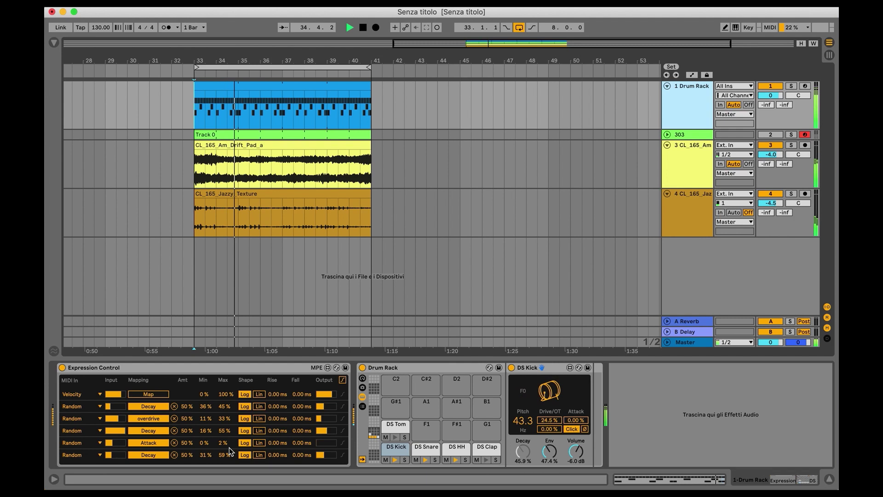
{"action": "left_click_drag", "start_coordinate": [224, 457], "coordinate": [225, 462]}
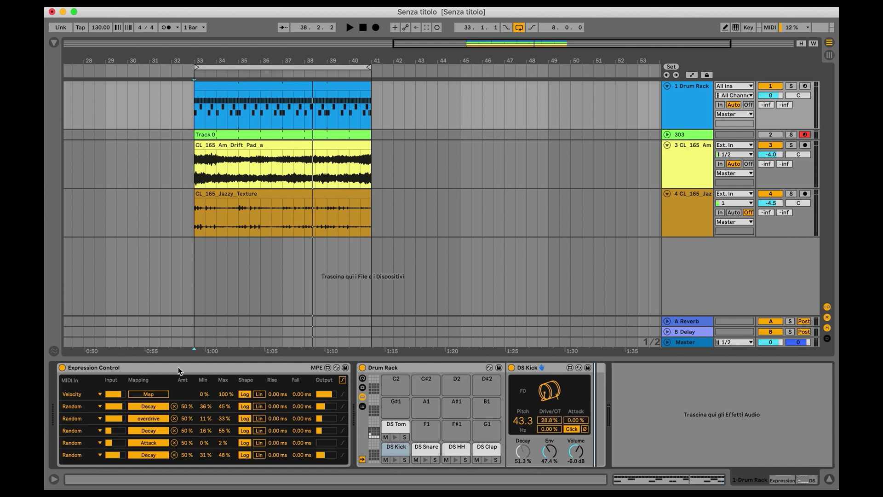
- Show the DS Snare pad's controls and search the browser's Audio Effects for "rever"
{"action": "left_click", "coordinate": [419, 451]}
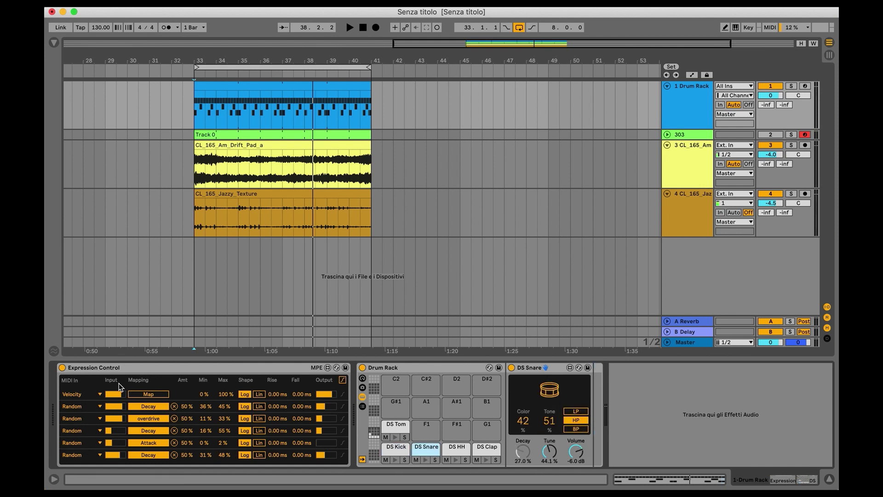
{"action": "left_click", "coordinate": [53, 43]}
{"action": "left_click", "coordinate": [104, 139]}
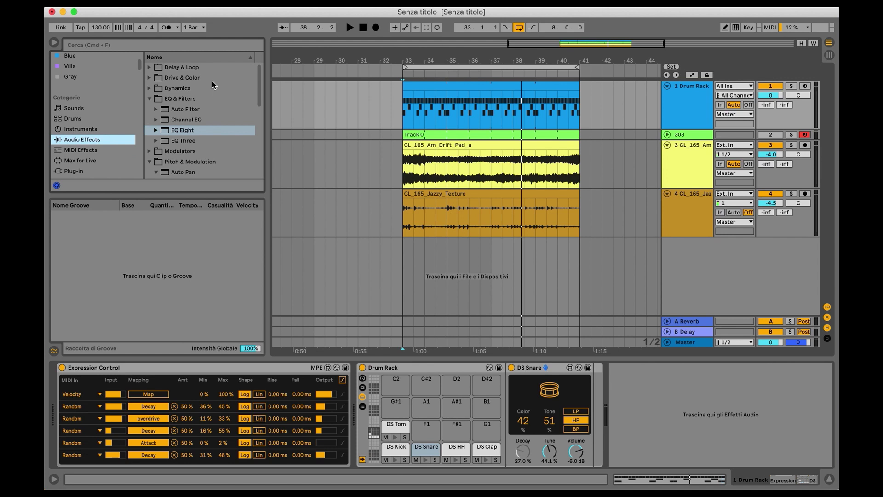
{"action": "left_click", "coordinate": [202, 47]}
{"action": "type", "text": "rever"}
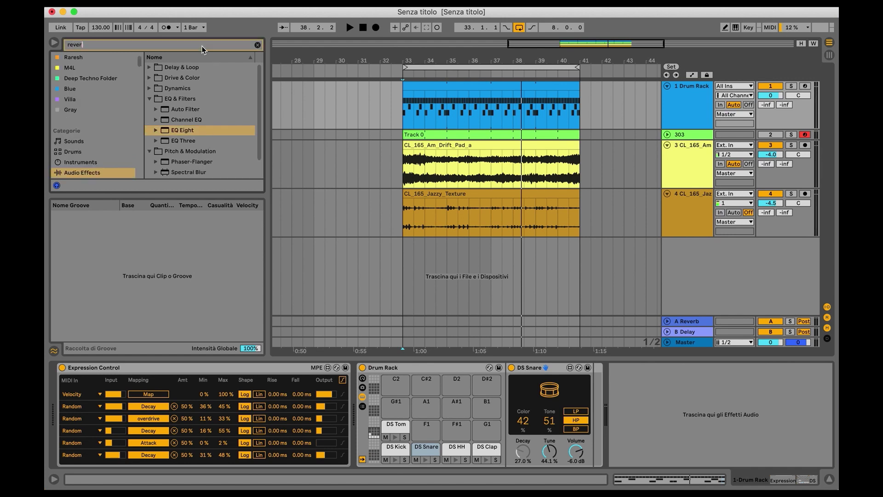
- Add Hybrid Reverb from the Reverb & Resonance effects after the DS Snare device
{"action": "left_click", "coordinate": [151, 77]}
{"action": "left_click", "coordinate": [182, 102]}
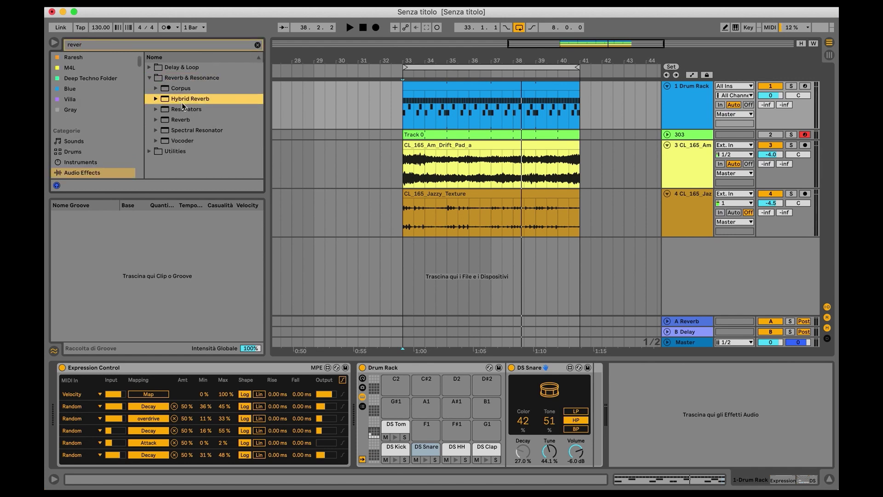
{"action": "left_click_drag", "start_coordinate": [357, 234], "coordinate": [587, 407]}
{"action": "left_click_drag", "start_coordinate": [184, 104], "coordinate": [595, 375]}
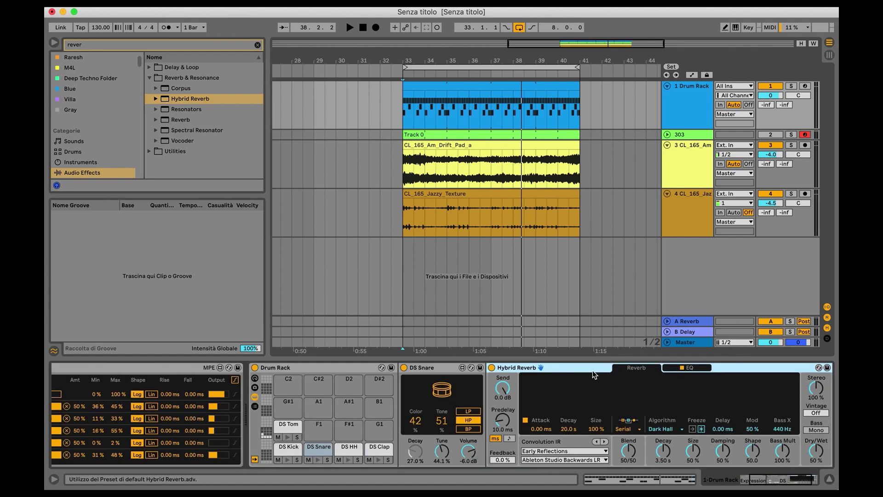
- Set the Hybrid Reverb to 18% Dry/Wet, Old vintage, Mono bass and a 265 ms algorithm Decay
{"action": "left_click_drag", "start_coordinate": [755, 459], "coordinate": [754, 474]}
{"action": "left_click", "coordinate": [746, 430]}
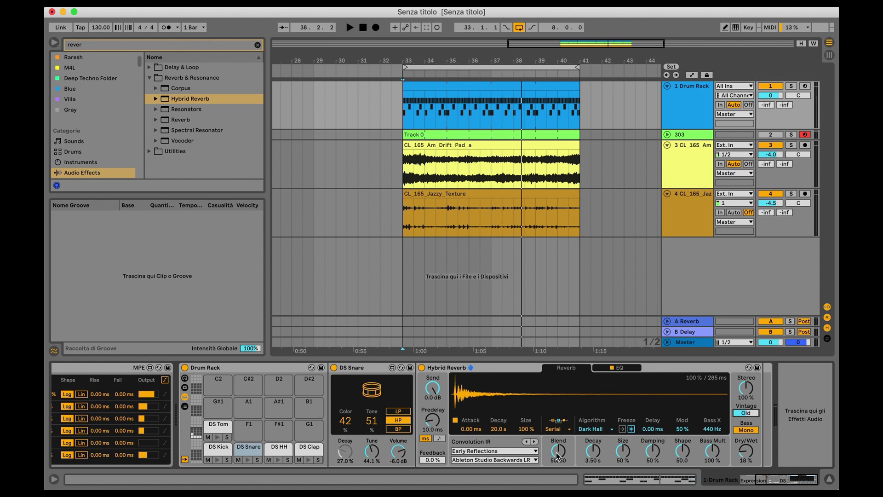
{"action": "left_click_drag", "start_coordinate": [557, 455], "coordinate": [558, 448]}
- Change the Hybrid Reverb's convolution impulse response to Igny Church Hit from the Textures category
{"action": "left_click", "coordinate": [467, 451]}
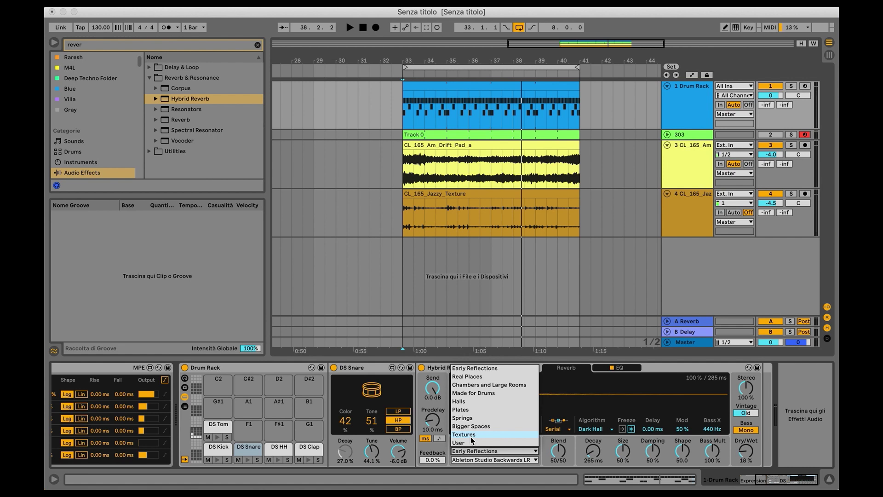
{"action": "left_click", "coordinate": [470, 436]}
{"action": "left_click", "coordinate": [481, 460]}
{"action": "left_click", "coordinate": [483, 462]}
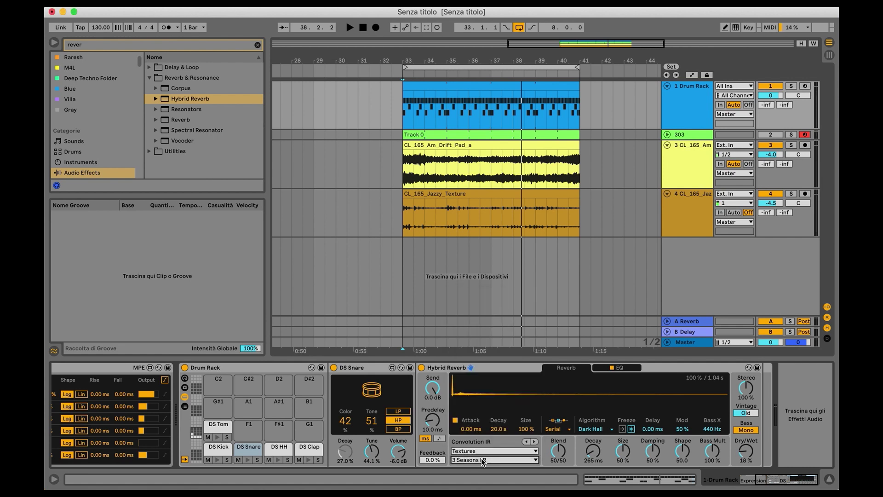
{"action": "left_click", "coordinate": [483, 461]}
{"action": "left_click", "coordinate": [482, 458]}
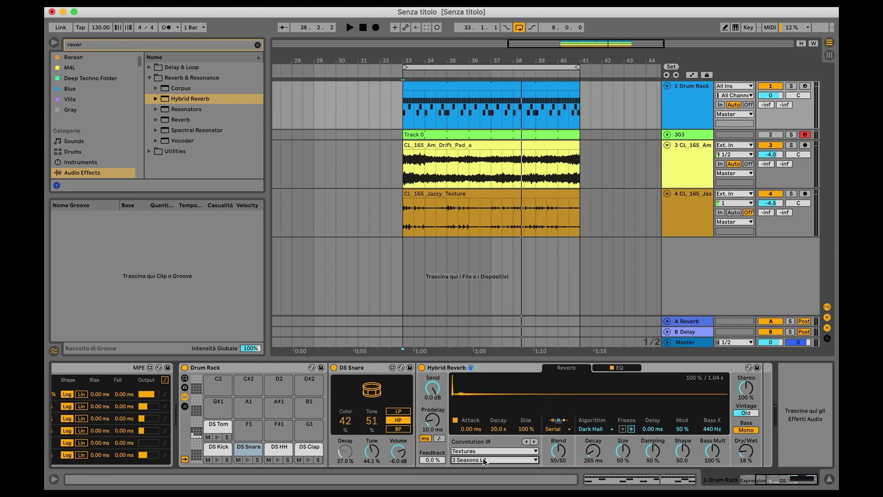
{"action": "left_click", "coordinate": [534, 441]}
{"action": "left_click", "coordinate": [534, 442]}
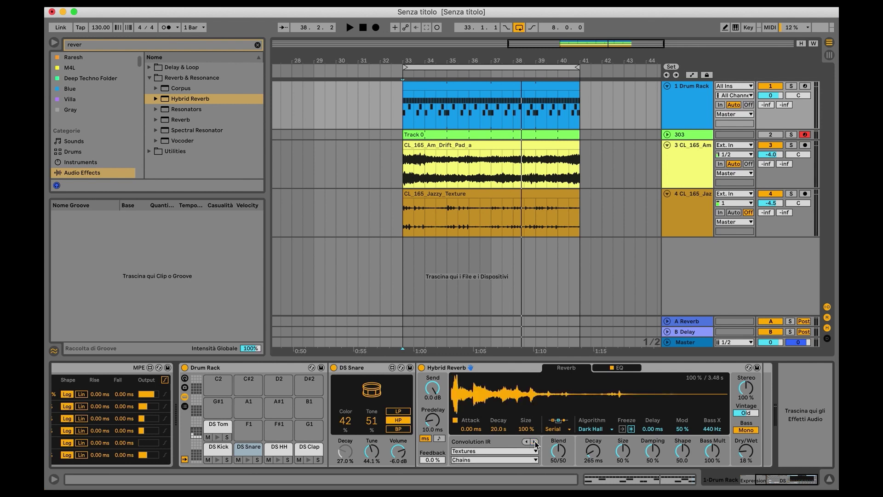
{"action": "left_click", "coordinate": [534, 442]}
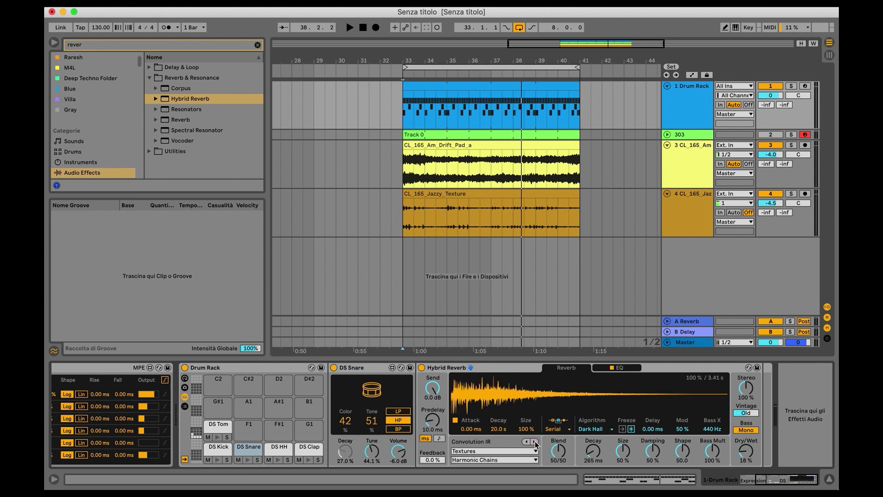
{"action": "left_click", "coordinate": [535, 442]}
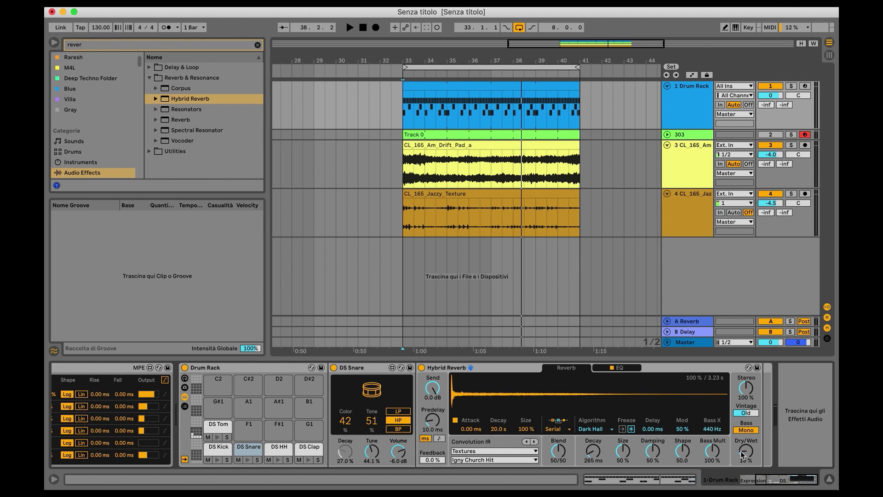
- Solo the Drum Rack track and set the snare reverb to 59% Dry/Wet, 18% Size and 24% Damping during playback
{"action": "left_click", "coordinate": [790, 86]}
{"action": "left_click_drag", "start_coordinate": [746, 451], "coordinate": [745, 410]}
{"action": "left_click_drag", "start_coordinate": [623, 452], "coordinate": [623, 481]}
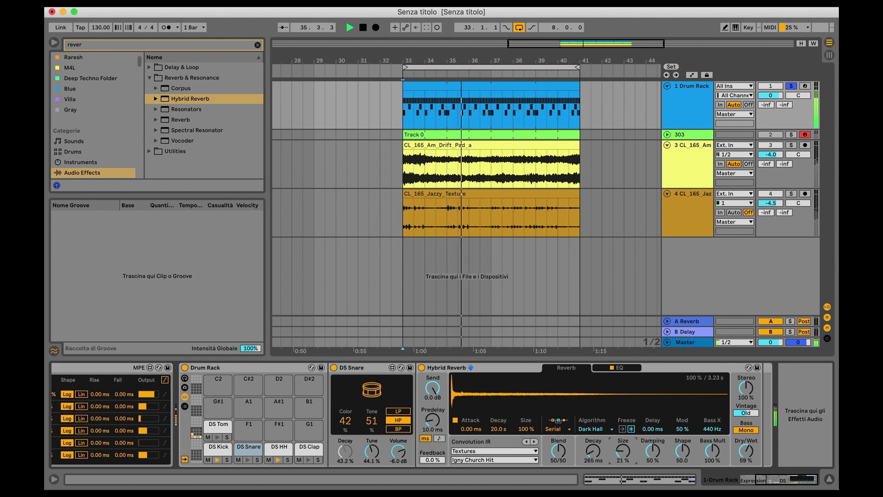
{"action": "left_click_drag", "start_coordinate": [652, 451], "coordinate": [652, 472]}
- Try the Hybrid Reverb's Convolution, Algorithm, Parallel and Serial routings during playback
{"action": "left_click", "coordinate": [558, 429]}
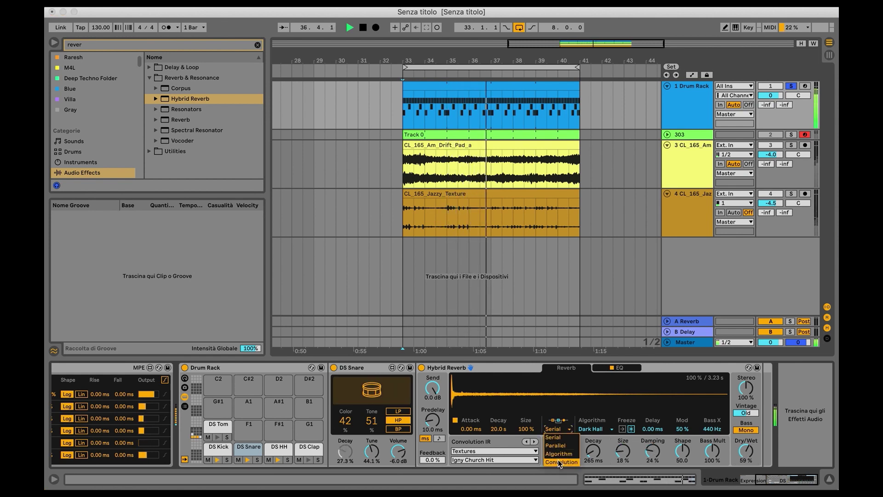
{"action": "left_click", "coordinate": [560, 462]}
{"action": "key", "text": "Up"}
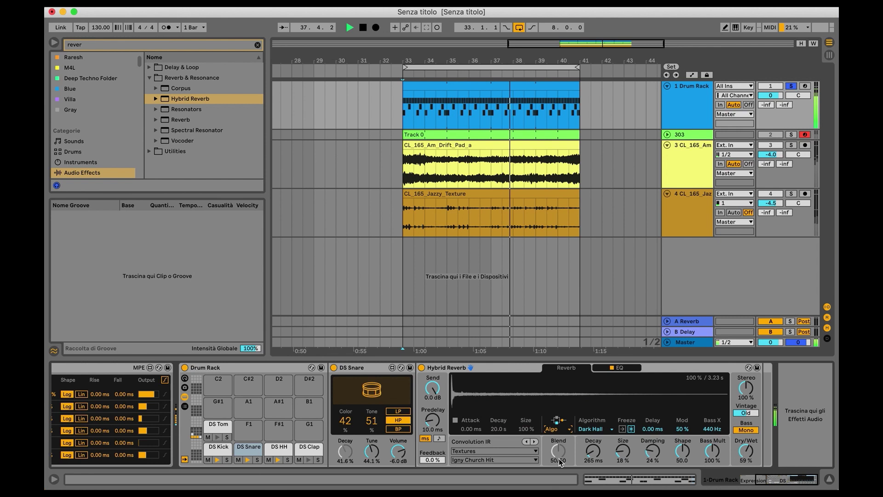
{"action": "key", "text": "Up"}
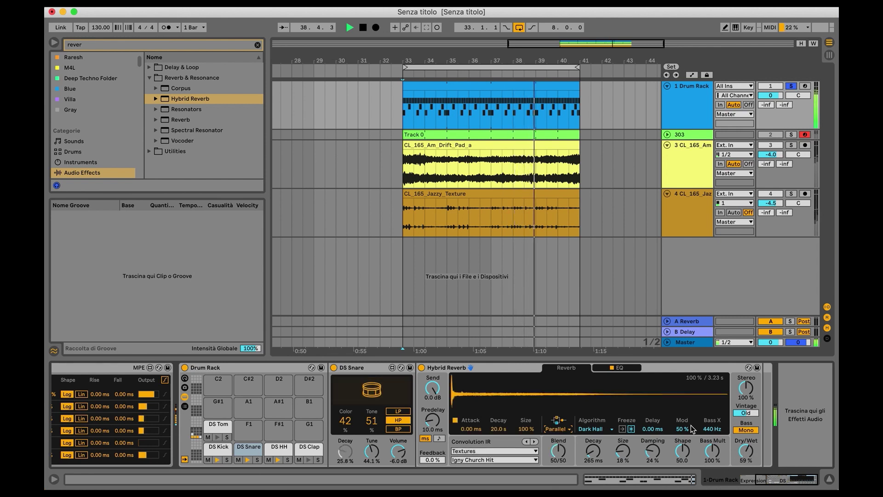
{"action": "key", "text": "Up"}
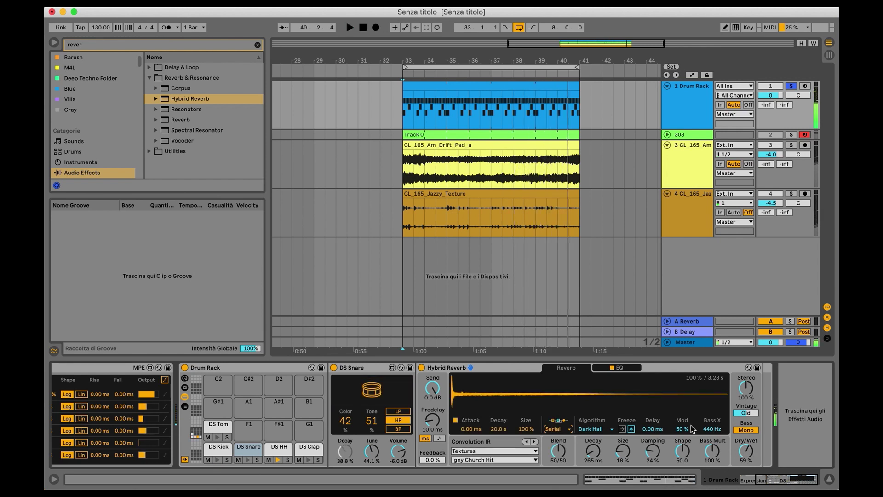
- Replace the Hybrid Reverb on the snare with the standard Reverb from the Reverb & Resonance effects
{"action": "left_click", "coordinate": [535, 369]}
{"action": "key", "text": "Delete"}
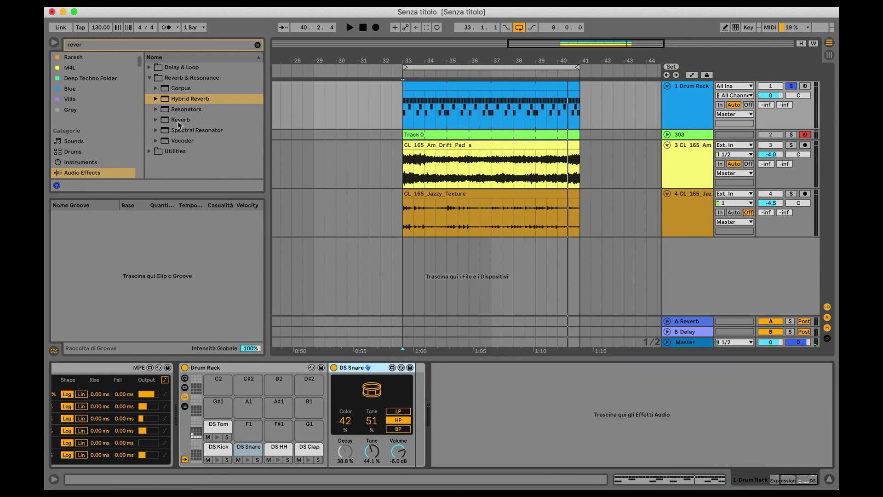
{"action": "left_click_drag", "start_coordinate": [178, 125], "coordinate": [416, 371]}
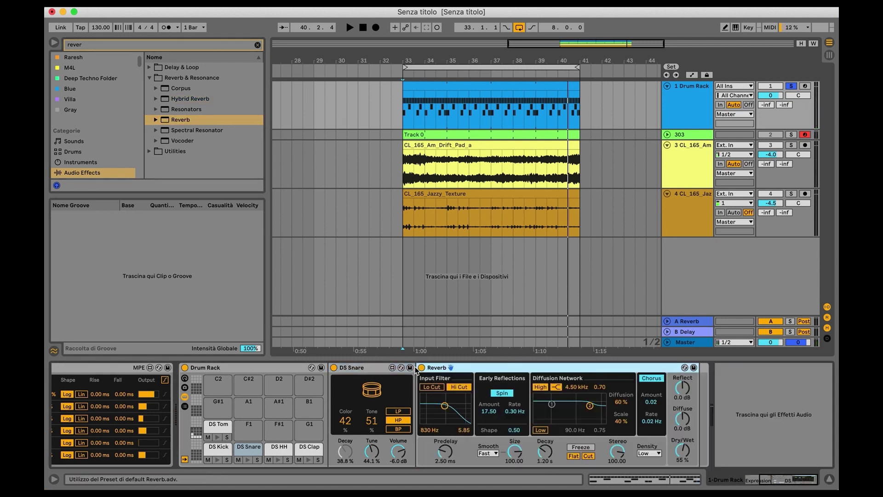
- Set the snare Reverb to 10% Dry/Wet and 649 ms Decay during playback
{"action": "key", "text": "space"}
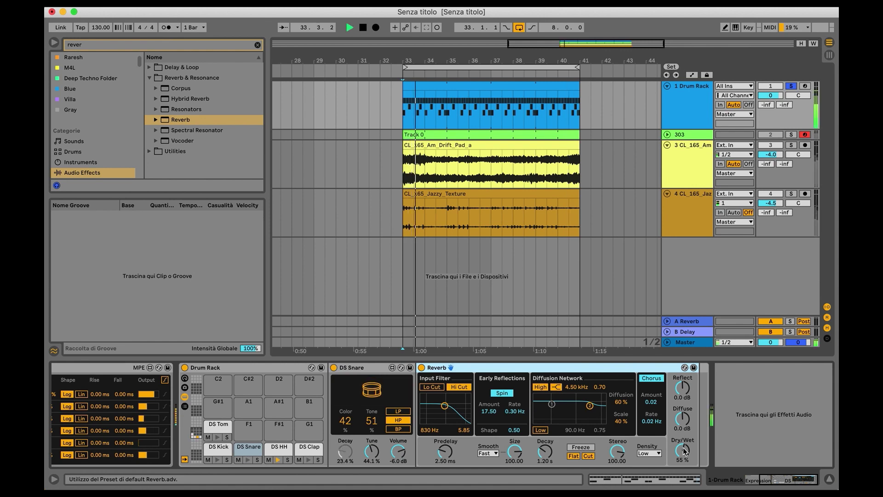
{"action": "left_click_drag", "start_coordinate": [682, 450], "coordinate": [682, 489]}
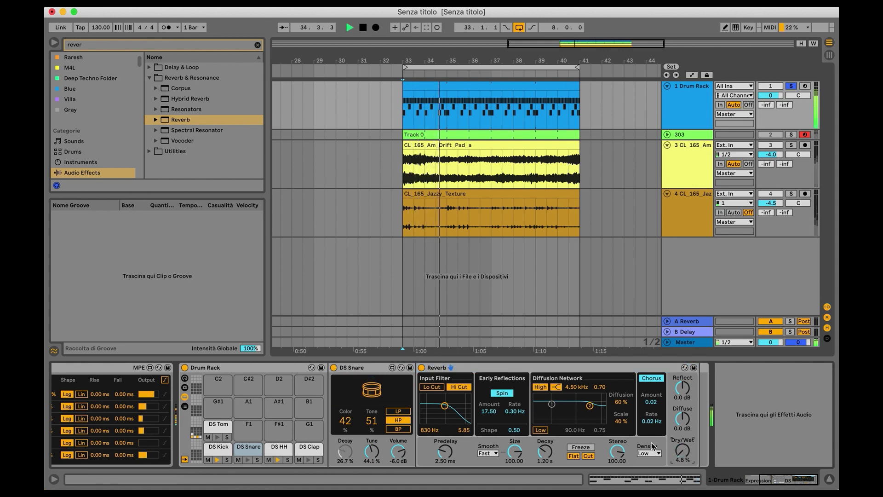
{"action": "scroll", "coordinate": [463, 410], "scroll_direction": "left", "scroll_amount": 3}
{"action": "key", "text": "space"}
{"action": "left_click_drag", "start_coordinate": [645, 453], "coordinate": [645, 469]}
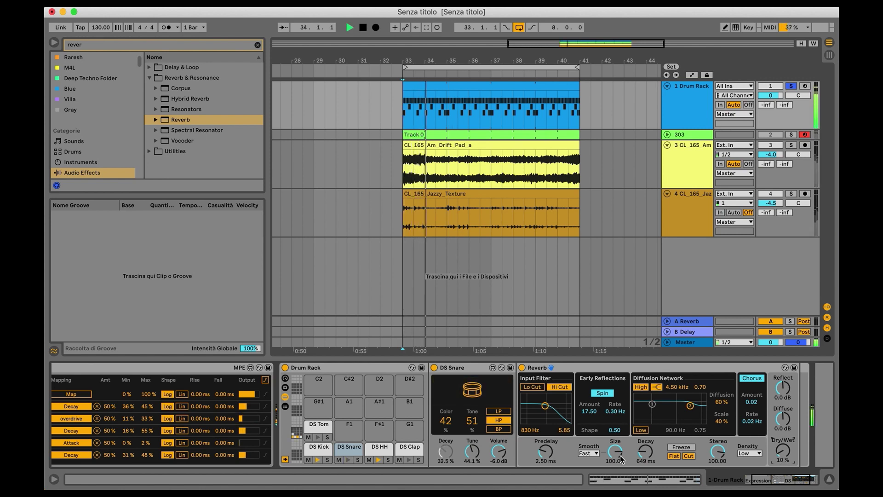
{"action": "key", "text": "space"}
- Set Expression Control's first slot to Random and map it to the snare Reverb's Dry/Wet with a 20% Min
{"action": "left_click", "coordinate": [169, 428]}
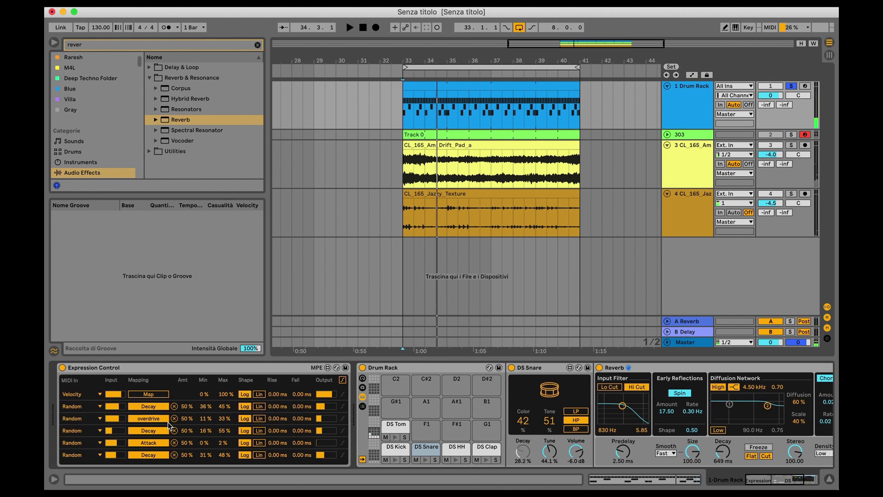
{"action": "left_click", "coordinate": [87, 396]}
{"action": "left_click", "coordinate": [79, 368]}
{"action": "scroll", "coordinate": [523, 451], "scroll_direction": "right", "scroll_amount": 5}
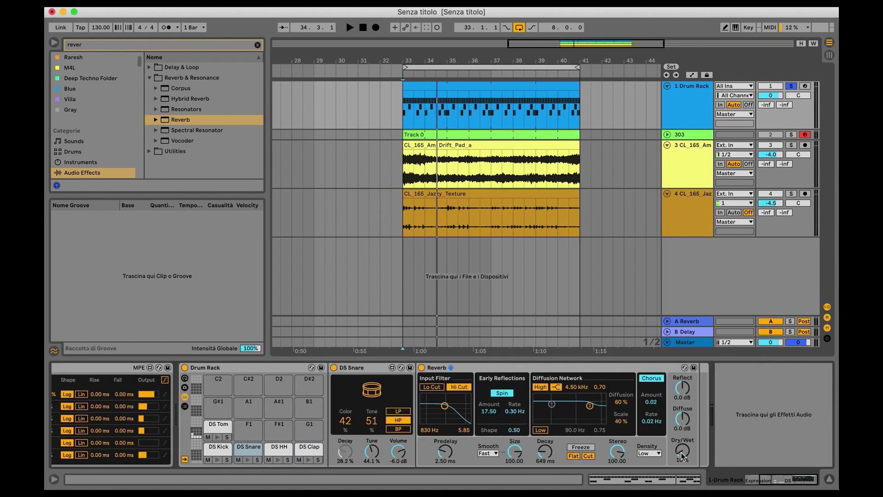
{"action": "scroll", "coordinate": [460, 428], "scroll_direction": "left", "scroll_amount": 5}
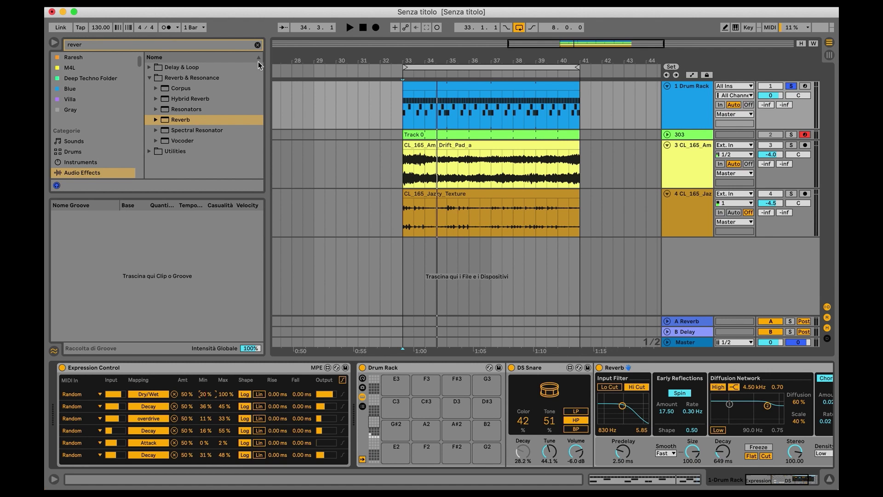
- Clear the browser search and add a second Expression Control from the MIDI effects before the Drum Rack
{"action": "left_click", "coordinate": [258, 45]}
{"action": "scroll", "coordinate": [79, 159], "scroll_direction": "down", "scroll_amount": 2}
{"action": "left_click", "coordinate": [78, 154]}
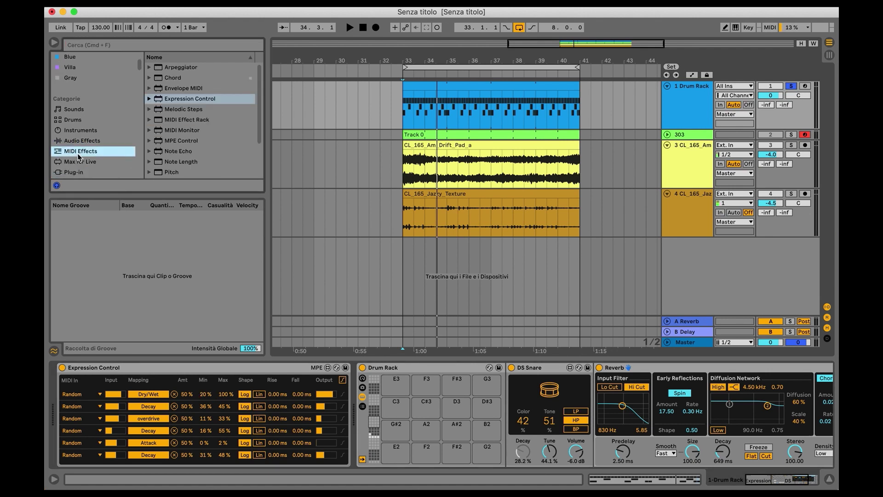
{"action": "left_click_drag", "start_coordinate": [190, 98], "coordinate": [361, 366]}
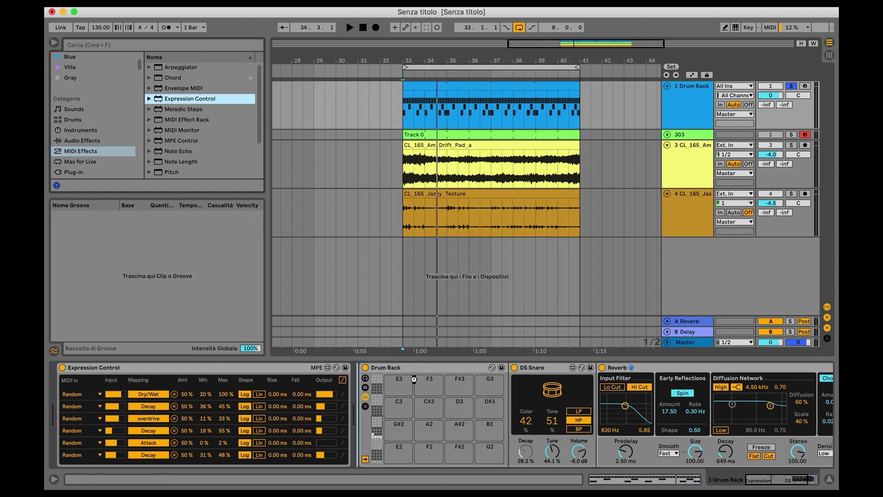
{"action": "left_click_drag", "start_coordinate": [415, 383], "coordinate": [415, 382]}
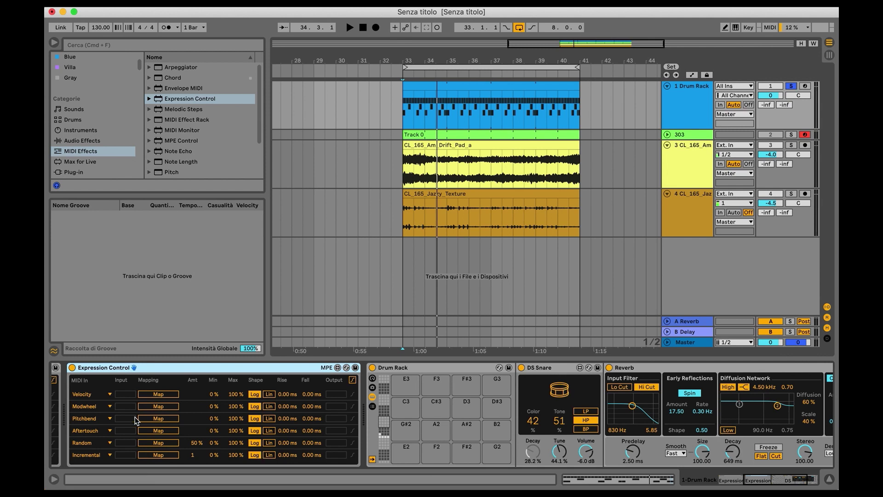
- Set the second Expression Control's first slot to Random and map it to the Reverb's Decay, from 20% to 40%
{"action": "left_click", "coordinate": [91, 396]}
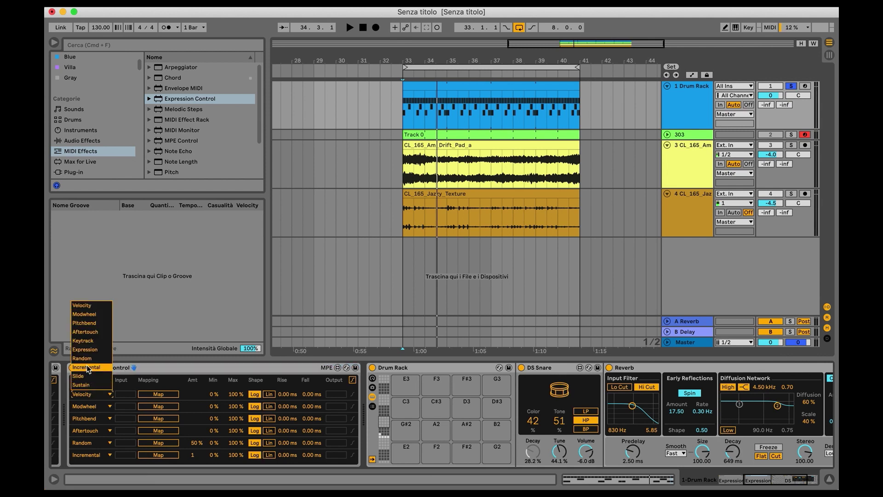
{"action": "left_click", "coordinate": [86, 360]}
{"action": "left_click", "coordinate": [159, 394]}
{"action": "scroll", "coordinate": [455, 439], "scroll_direction": "right", "scroll_amount": 1}
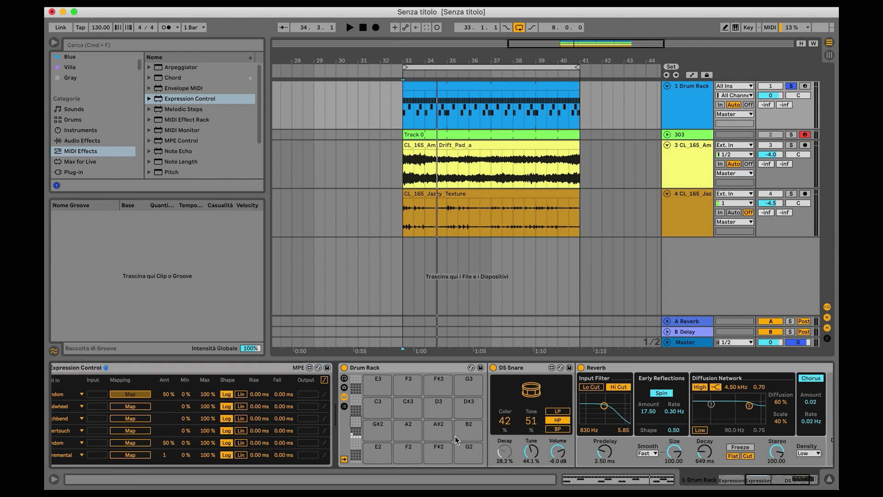
{"action": "scroll", "coordinate": [455, 439], "scroll_direction": "right", "scroll_amount": 2}
{"action": "left_click", "coordinate": [618, 455]}
{"action": "scroll", "coordinate": [366, 410], "scroll_direction": "left", "scroll_amount": 5}
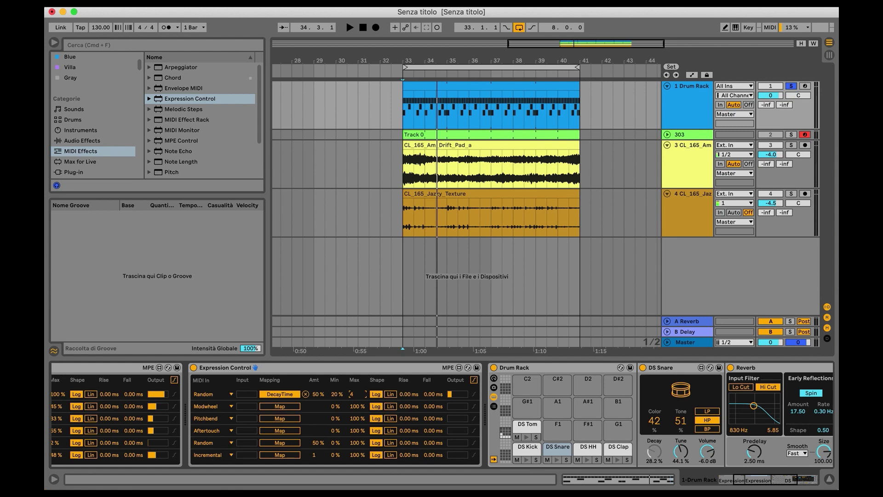
- Audition the snare reverb, set the Dry/Wet mapping's Max to 11%, and unsolo the Drum Rack track
{"action": "scroll", "coordinate": [423, 403], "scroll_direction": "right", "scroll_amount": 3}
{"action": "scroll", "coordinate": [423, 403], "scroll_direction": "down", "scroll_amount": 3}
{"action": "key", "text": "space"}
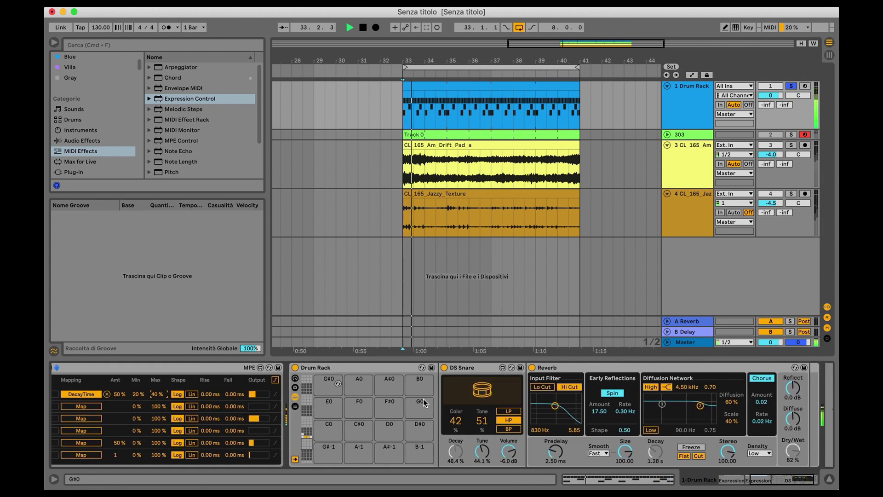
{"action": "scroll", "coordinate": [423, 403], "scroll_direction": "up", "scroll_amount": 3}
{"action": "scroll", "coordinate": [423, 403], "scroll_direction": "left", "scroll_amount": 6}
{"action": "key", "text": "space"}
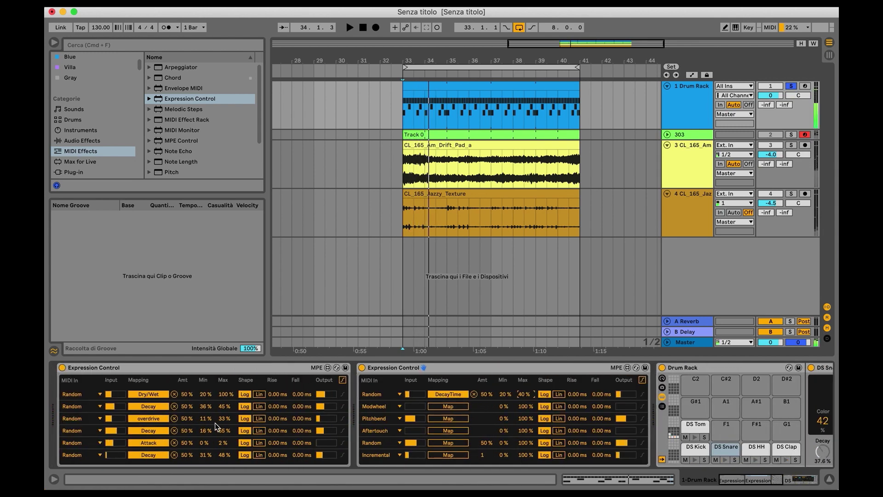
{"action": "left_click_drag", "start_coordinate": [224, 394], "coordinate": [223, 407]}
{"action": "left_click_drag", "start_coordinate": [223, 407], "coordinate": [224, 410]}
{"action": "key", "text": "space"}
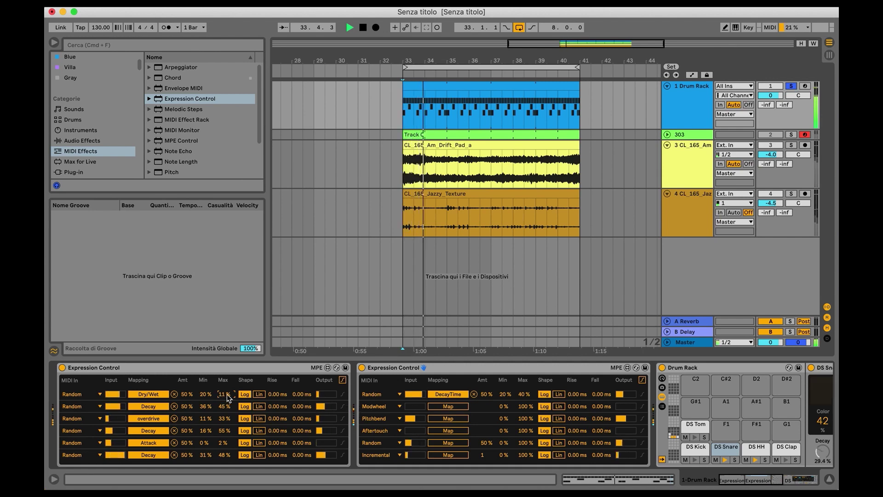
{"action": "scroll", "coordinate": [228, 398], "scroll_direction": "right", "scroll_amount": 10}
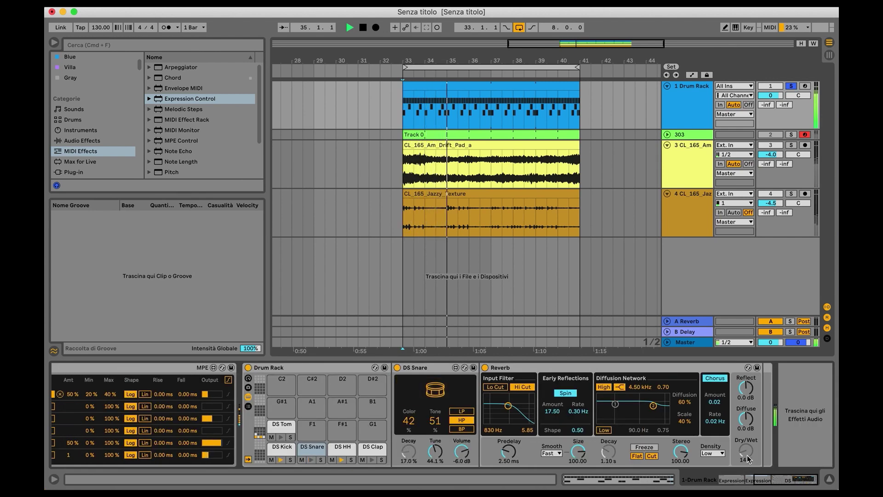
{"action": "left_click", "coordinate": [791, 85]}
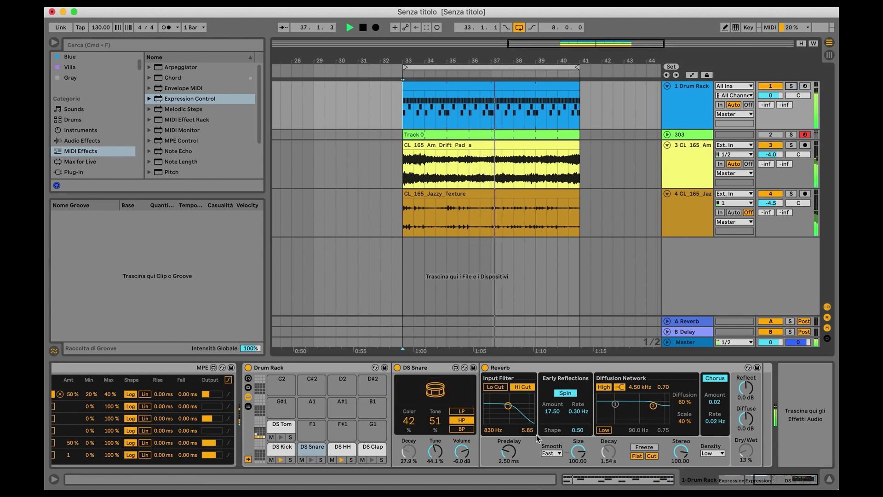
- Enable the Reverb's Lo Cut, set its input filter to 3.76 kHz and 7.18, and its low diffusion filter to 148 Hz and 0.20
{"action": "left_click", "coordinate": [499, 387]}
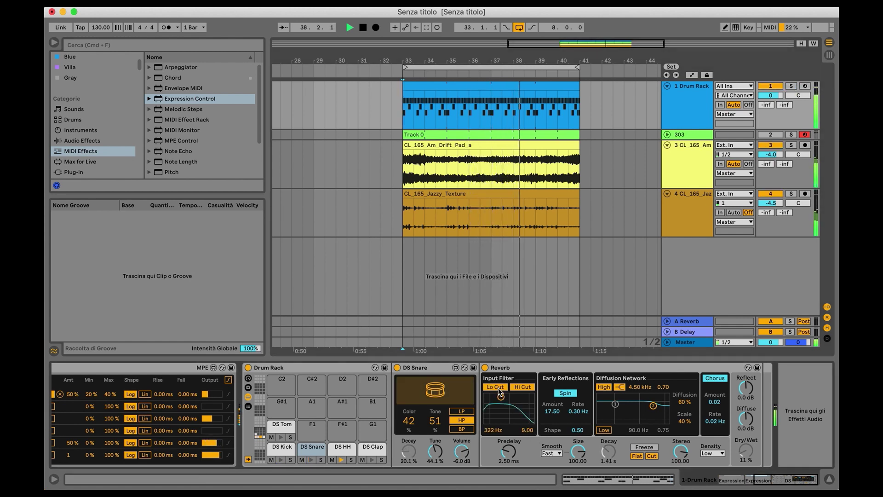
{"action": "left_click_drag", "start_coordinate": [500, 392], "coordinate": [509, 396]}
{"action": "left_click_drag", "start_coordinate": [518, 401], "coordinate": [518, 402]}
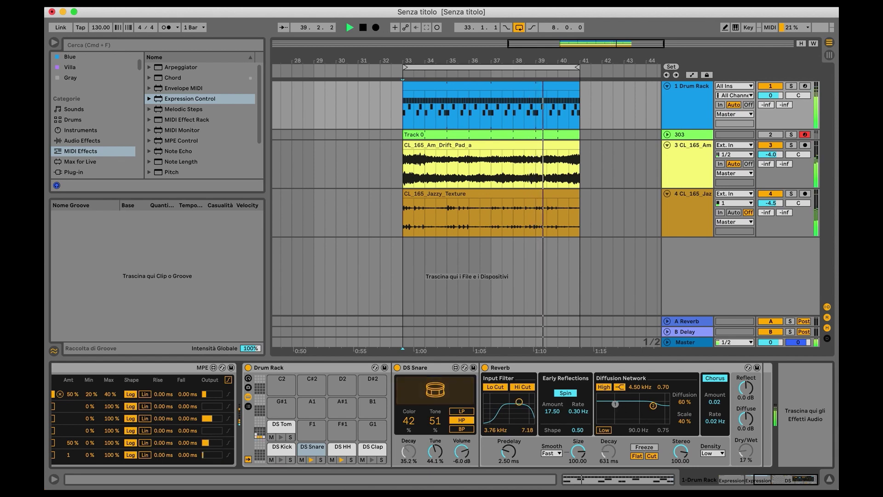
{"action": "left_click_drag", "start_coordinate": [615, 404], "coordinate": [620, 420]}
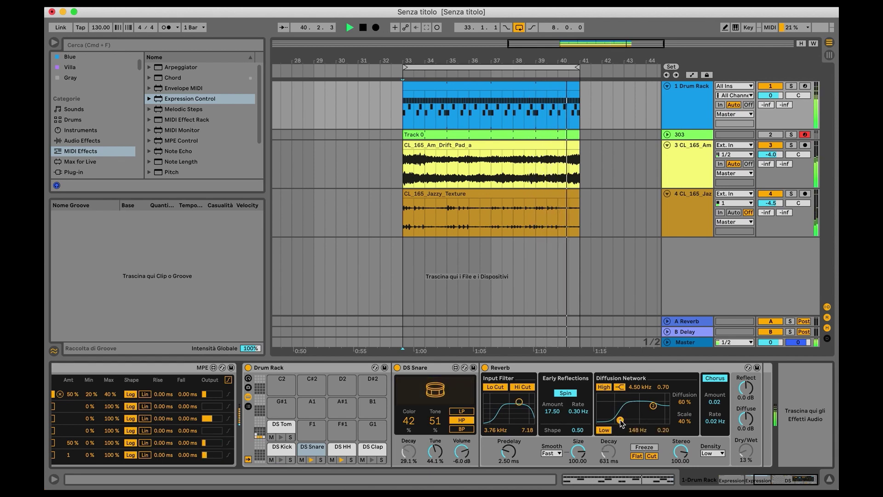
{"action": "scroll", "coordinate": [253, 394], "scroll_direction": "left", "scroll_amount": 8}
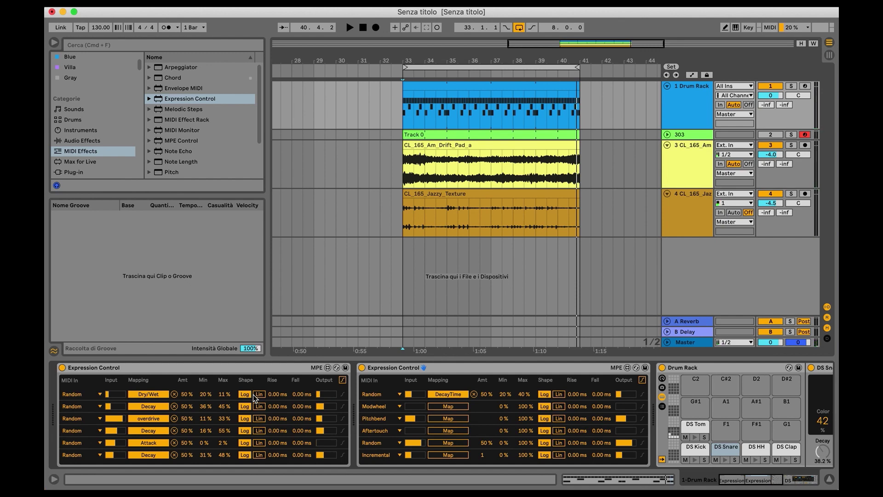
- Hide the browser, then unfold the 303 track and show its devices
{"action": "left_click", "coordinate": [59, 43]}
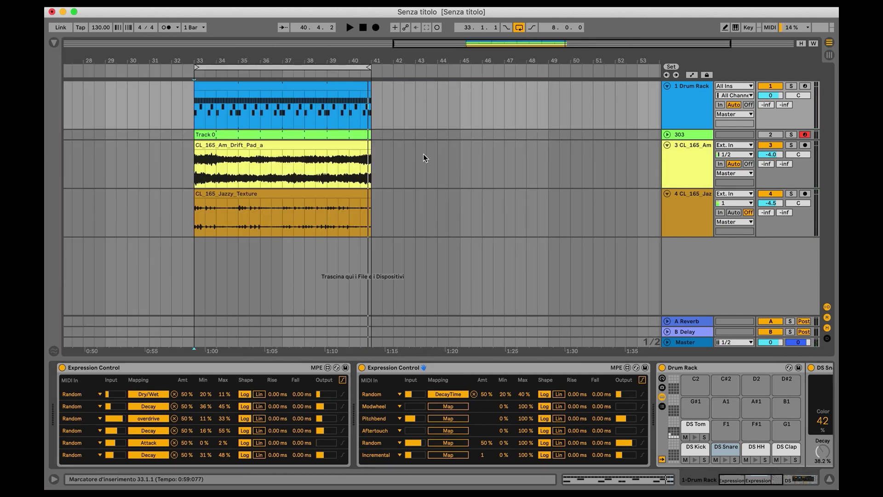
{"action": "scroll", "coordinate": [423, 154], "scroll_direction": "left", "scroll_amount": 5}
{"action": "left_click", "coordinate": [401, 150]}
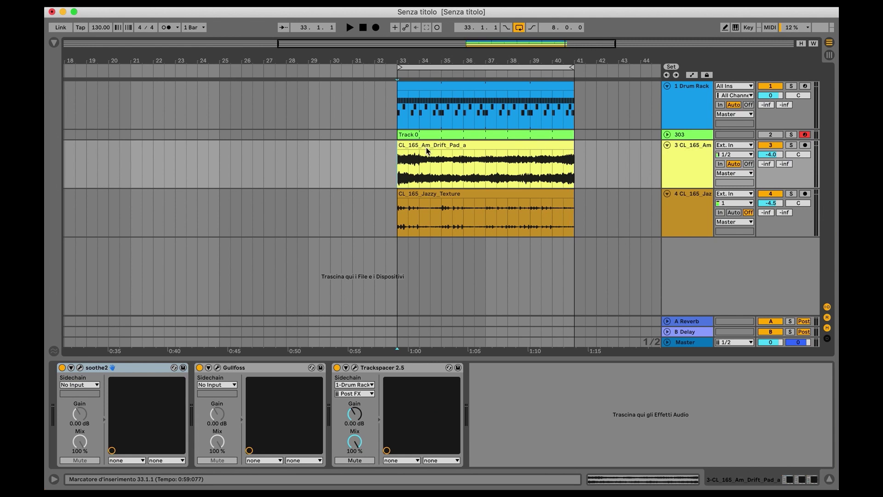
{"action": "left_click", "coordinate": [669, 135]}
{"action": "left_click", "coordinate": [687, 141]}
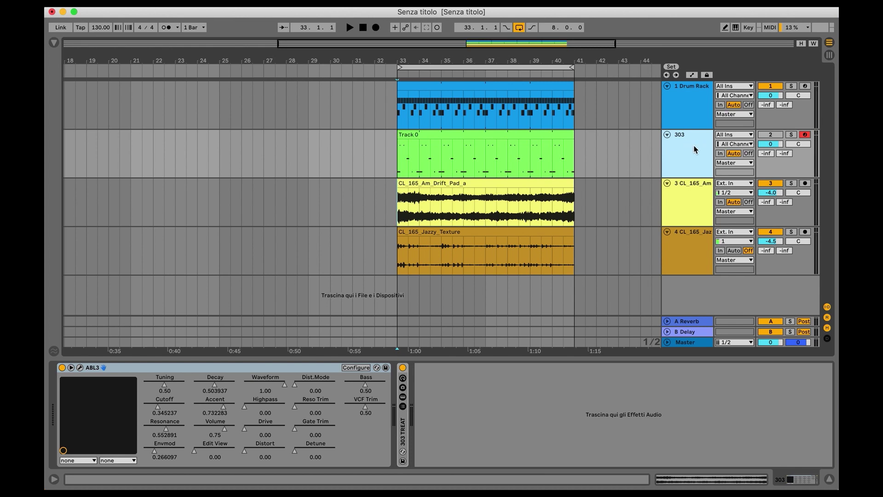
- Activate the 303 track, set its volume to -0.3 dB during playback, and solo it
{"action": "left_click", "coordinate": [769, 134]}
{"action": "key", "text": "space"}
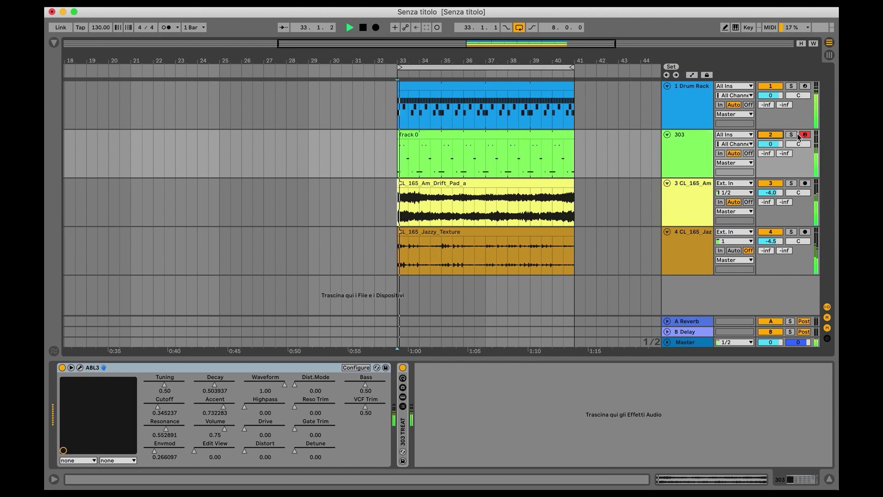
{"action": "left_click_drag", "start_coordinate": [778, 146], "coordinate": [779, 148]}
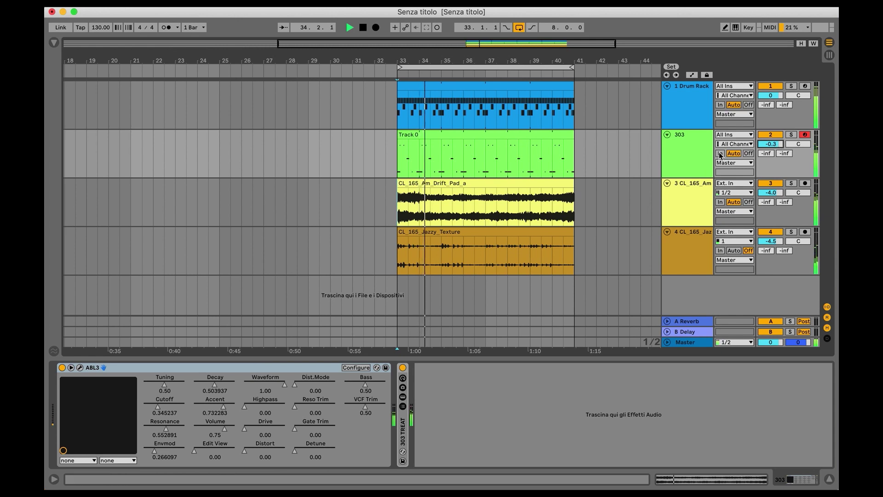
{"action": "left_click", "coordinate": [694, 158]}
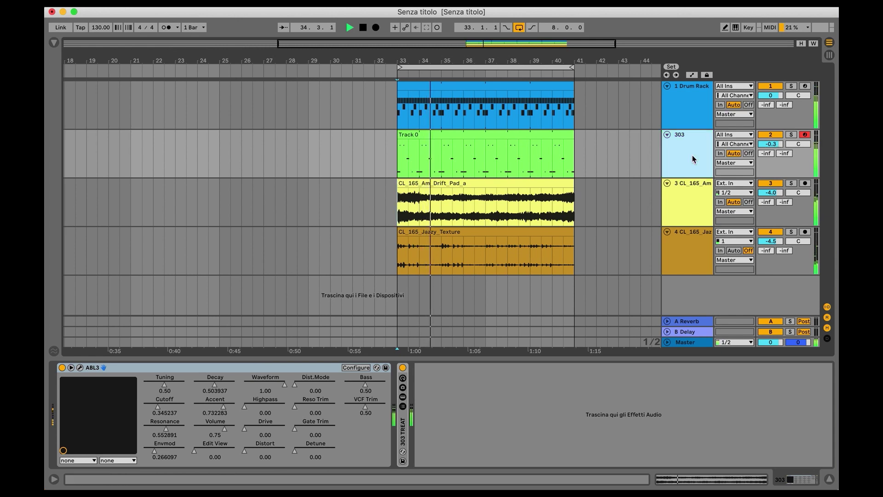
{"action": "key", "text": "space"}
{"action": "left_click", "coordinate": [791, 138]}
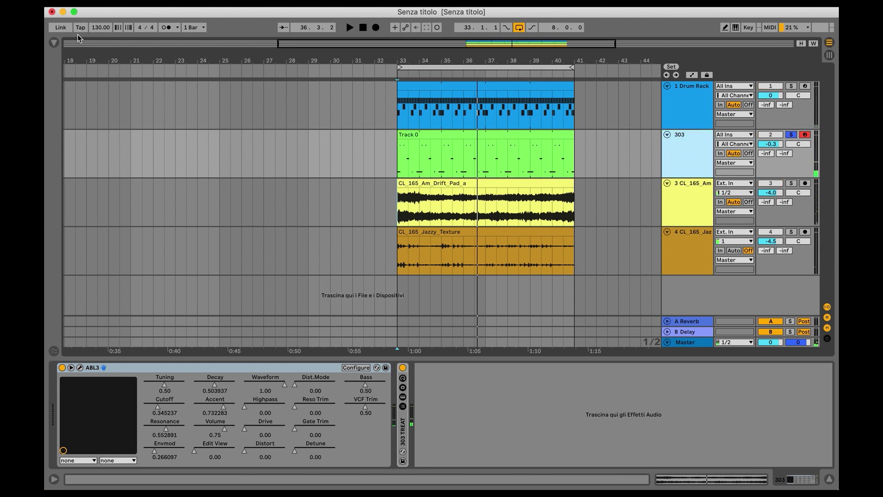
- Add an Expression Control device before ABL3 on the 303 track and hide the browser
{"action": "left_click", "coordinate": [53, 43]}
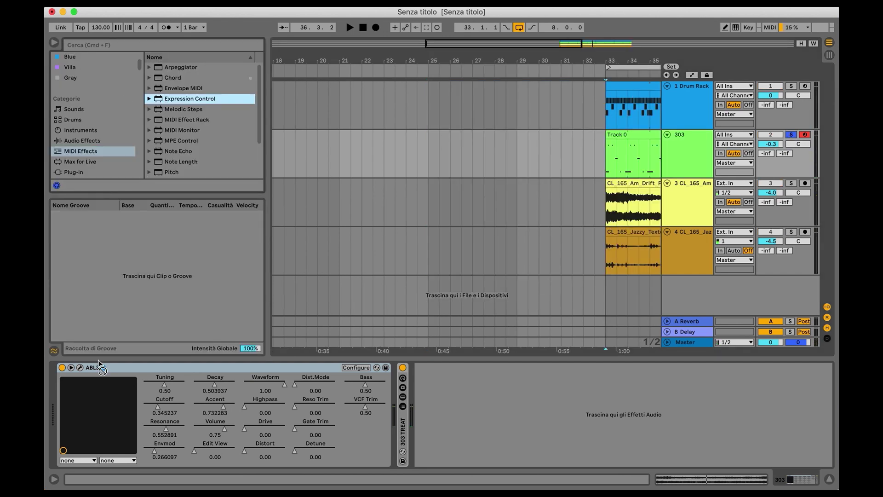
{"action": "left_click_drag", "start_coordinate": [102, 369], "coordinate": [72, 386]}
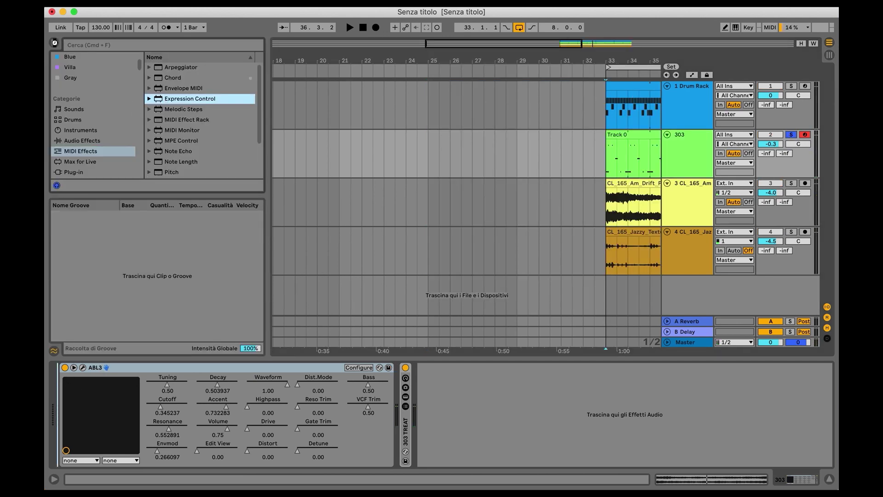
{"action": "left_click", "coordinate": [55, 43]}
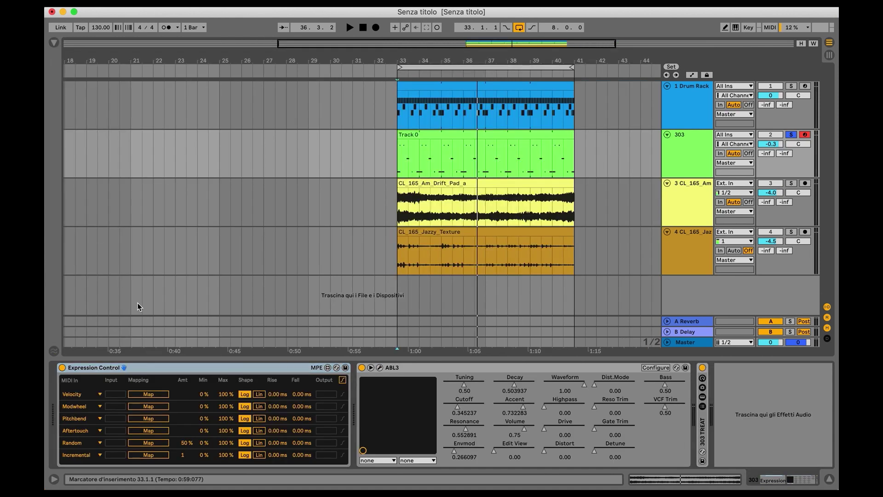
- Set the MIDI input source of Expression Control's last three rows to Random
{"action": "left_click", "coordinate": [87, 430]}
{"action": "left_click", "coordinate": [82, 407]}
{"action": "left_click", "coordinate": [83, 456]}
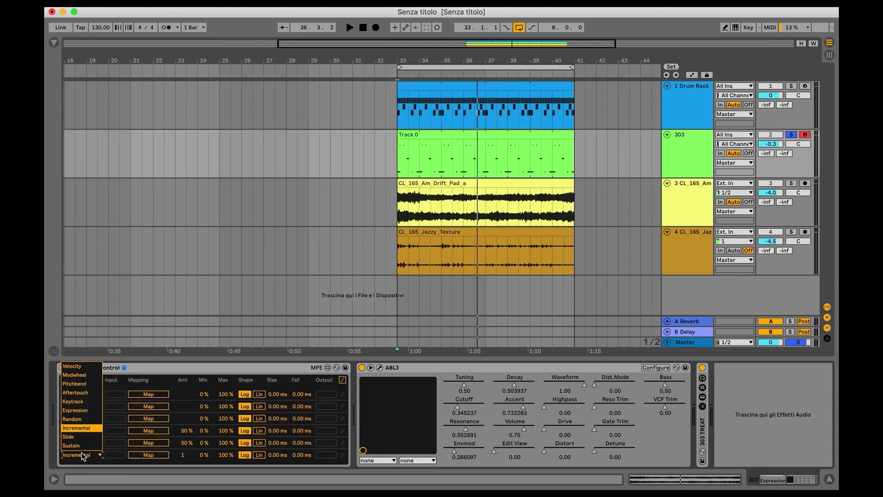
{"action": "left_click", "coordinate": [83, 417]}
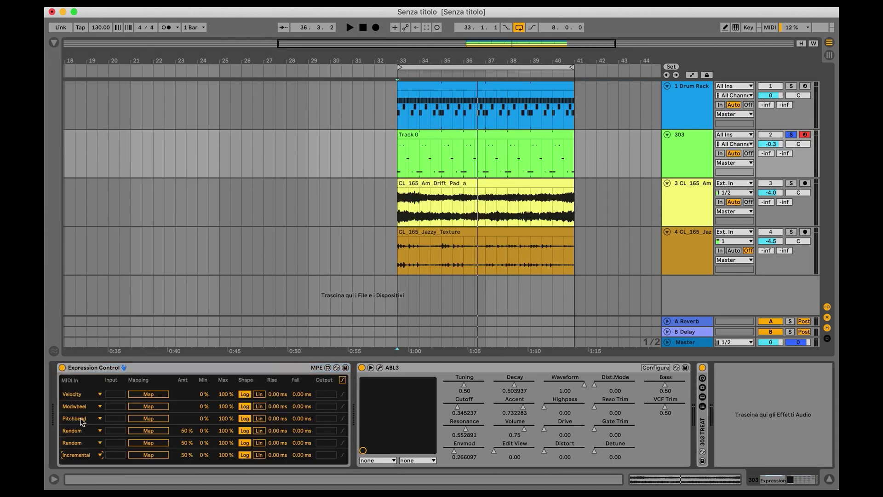
- Map Expression Control's fourth row to ABL3's Cutoff and its fifth row to Resonance
{"action": "left_click", "coordinate": [141, 429]}
{"action": "left_click", "coordinate": [457, 405]}
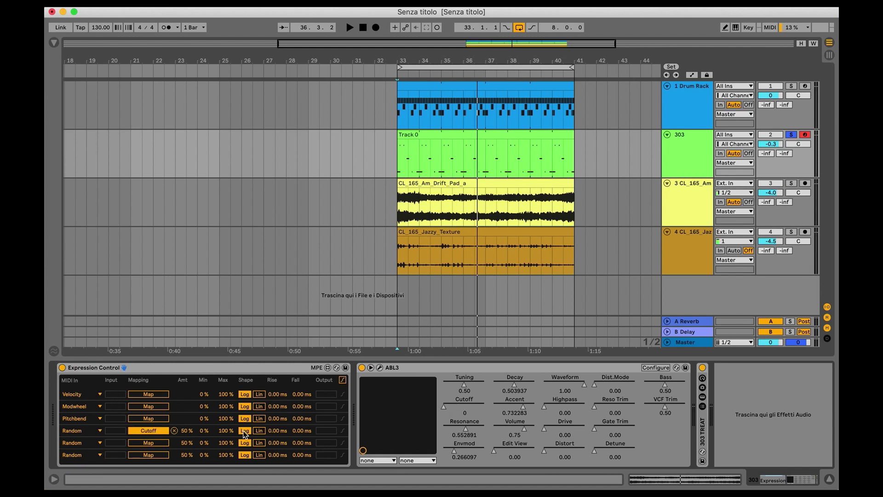
{"action": "left_click", "coordinate": [154, 443]}
{"action": "left_click", "coordinate": [449, 430]}
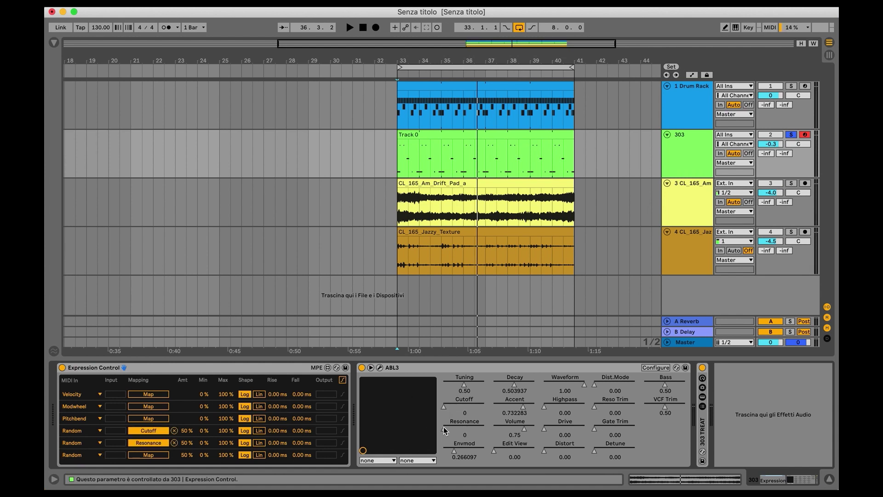
- Audition the 303 and set the mapping's Min to 30% for Cutoff and 29% for Resonance
{"action": "key", "text": "space"}
{"action": "mouse_move", "coordinate": [205, 431]}
{"action": "left_mouse_down"}
{"action": "mouse_move", "coordinate": [205, 416]}
{"action": "mouse_move", "coordinate": [205, 429]}
{"action": "left_mouse_up"}
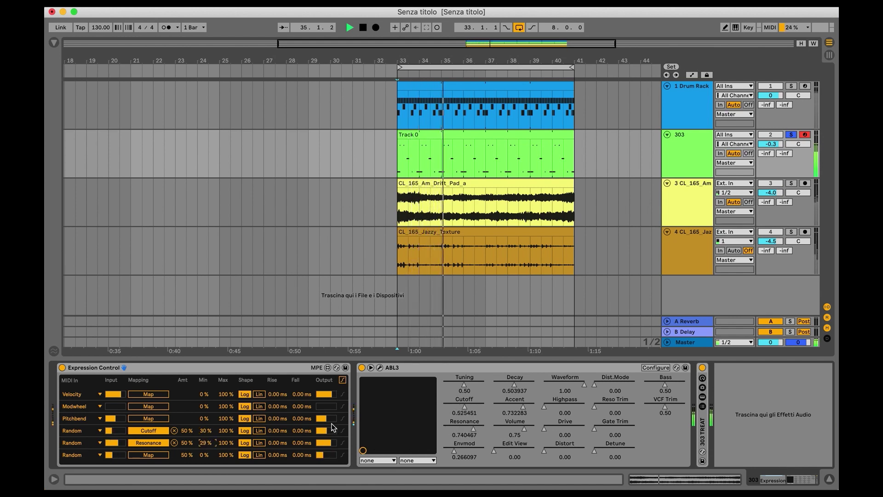
{"action": "key", "text": "space"}
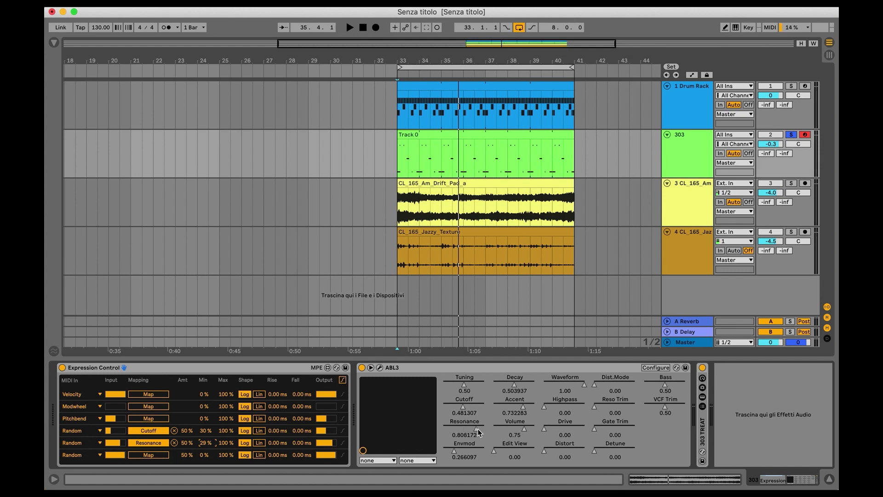
{"action": "key", "text": "space"}
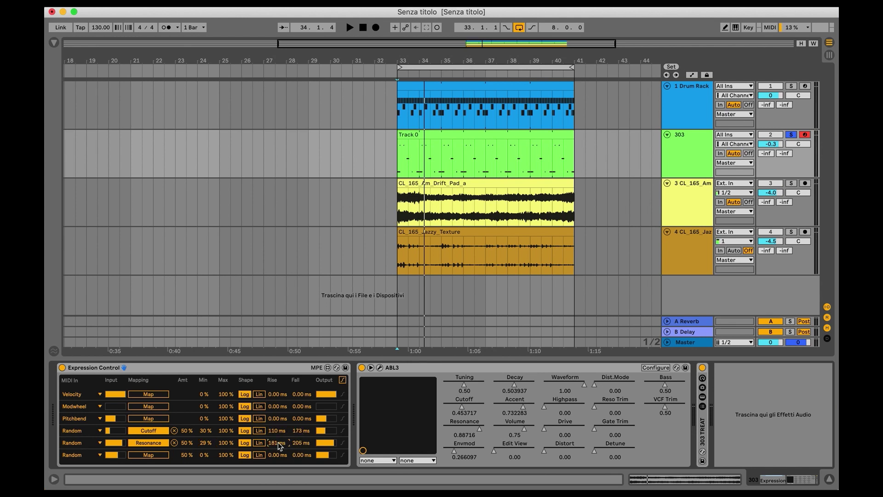
- During playback, reset the Rise and Fall times of the Cutoff and Resonance mappings to 0.00 ms
{"action": "key", "text": "space"}
{"action": "left_click_drag", "start_coordinate": [276, 430], "coordinate": [277, 460]}
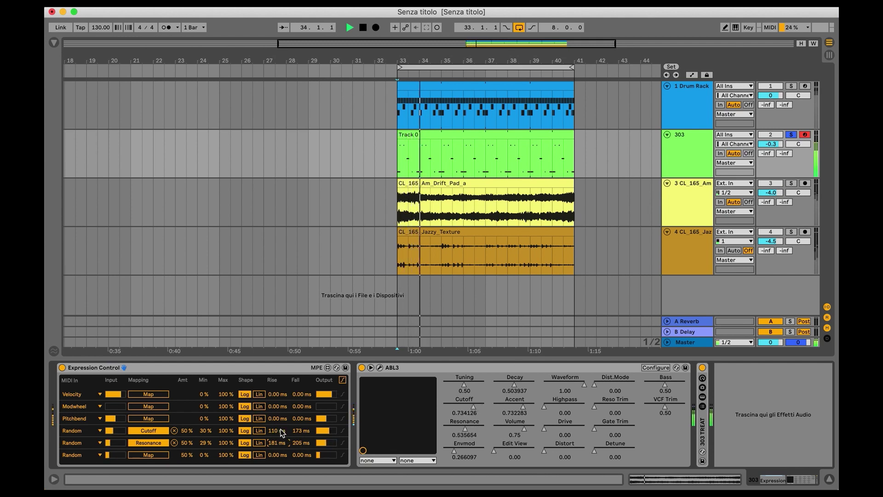
{"action": "left_click_drag", "start_coordinate": [303, 431], "coordinate": [303, 460]}
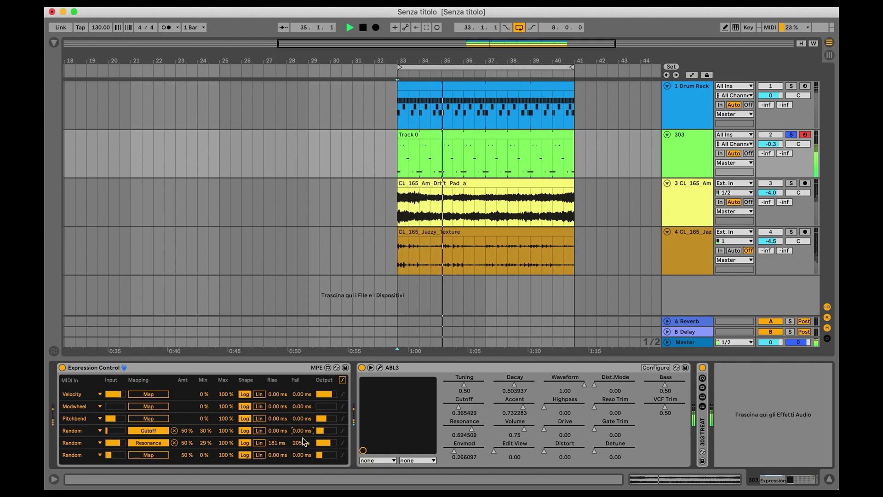
{"action": "left_click", "coordinate": [302, 440]}
{"action": "key", "text": "Delete"}
{"action": "left_click", "coordinate": [277, 443]}
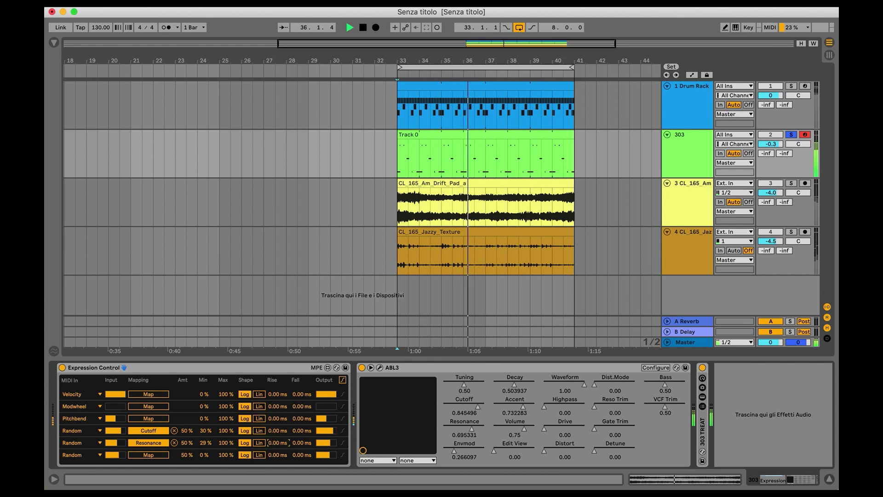
{"action": "key", "text": "Delete"}
- Set Cutoff's Rise to 307 ms and Fall to 173 ms, Resonance's to 134 ms and 197 ms, and stop playback
{"action": "left_click_drag", "start_coordinate": [278, 431], "coordinate": [302, 405]}
{"action": "left_click", "coordinate": [280, 441]}
{"action": "left_click_drag", "start_coordinate": [280, 441], "coordinate": [297, 414]}
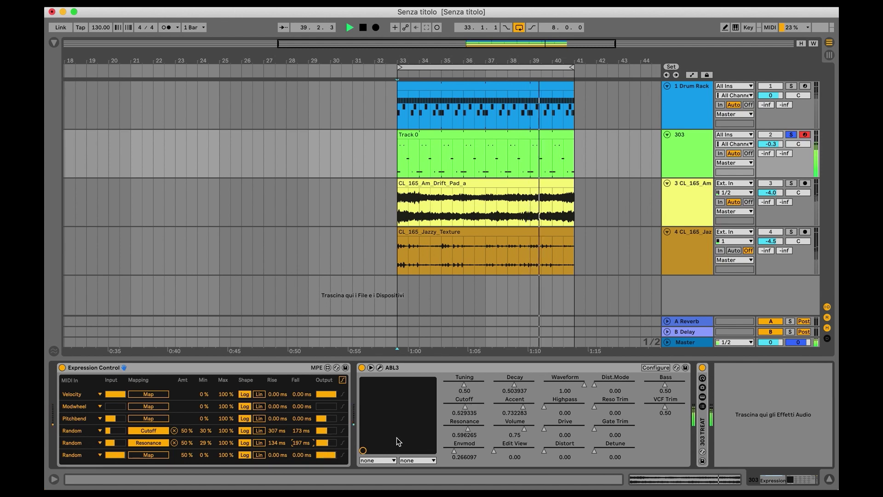
{"action": "key", "text": "space"}
- Map the last Random row to Envmod and, during playback, set its Rise to 110 ms and Fall to 31.5 ms
{"action": "left_click", "coordinate": [150, 455]}
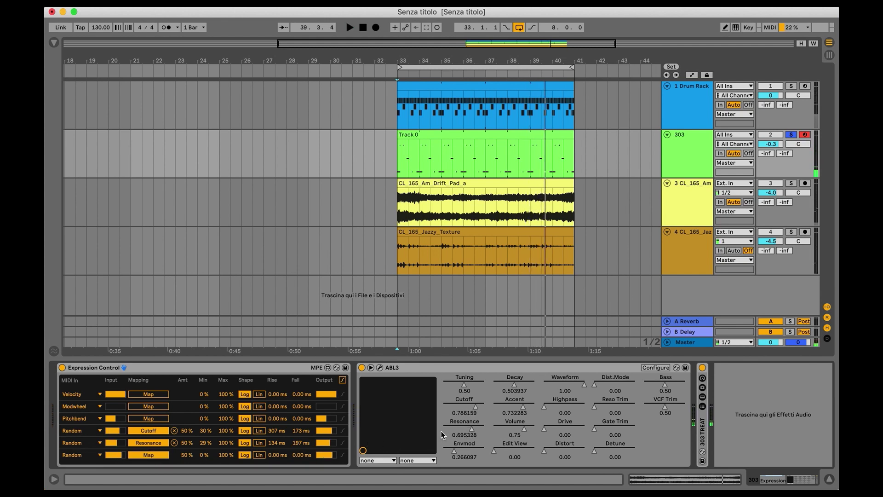
{"action": "left_click", "coordinate": [458, 448]}
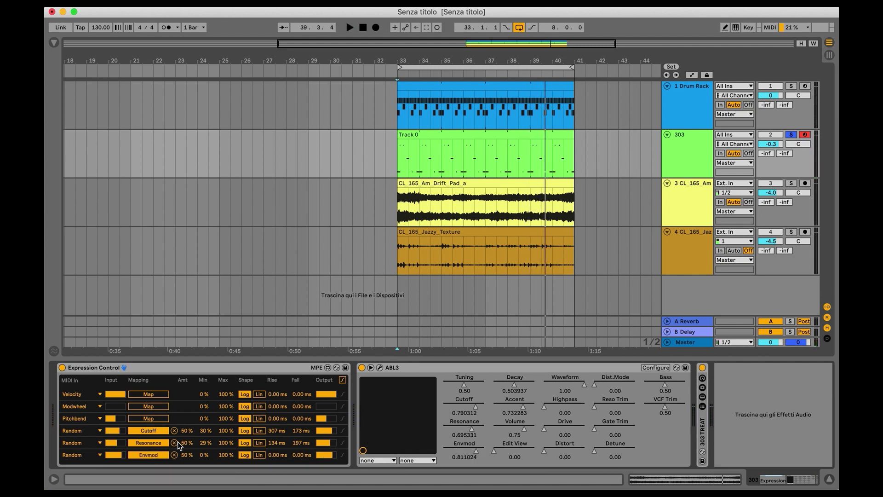
{"action": "key", "text": "space"}
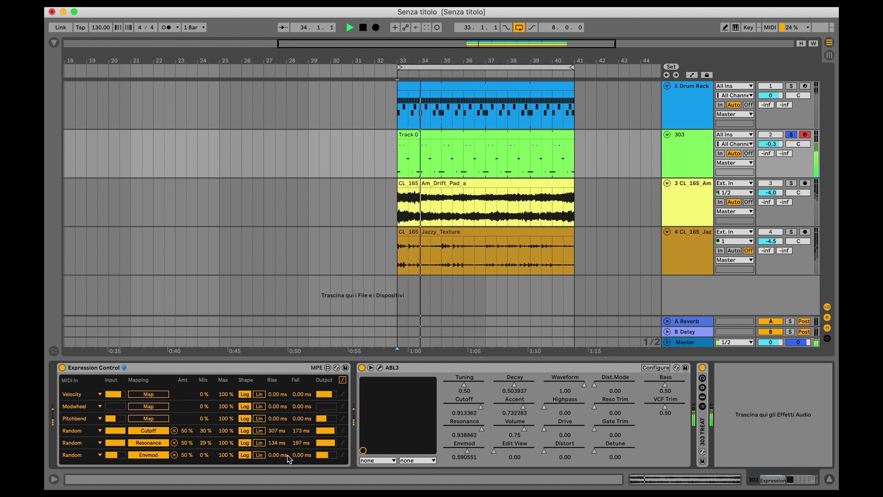
{"action": "left_click_drag", "start_coordinate": [278, 454], "coordinate": [301, 439]}
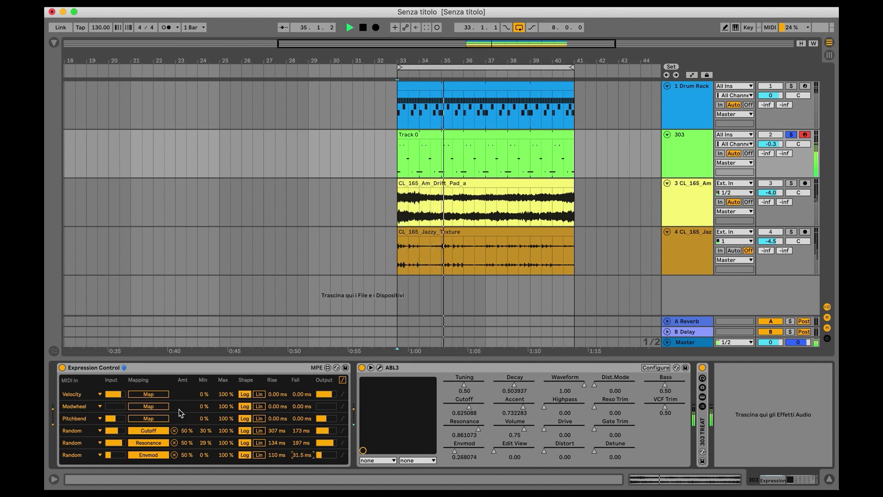
- Set the MIDI input source of Expression Control's first three rows to Random
{"action": "left_click", "coordinate": [82, 406]}
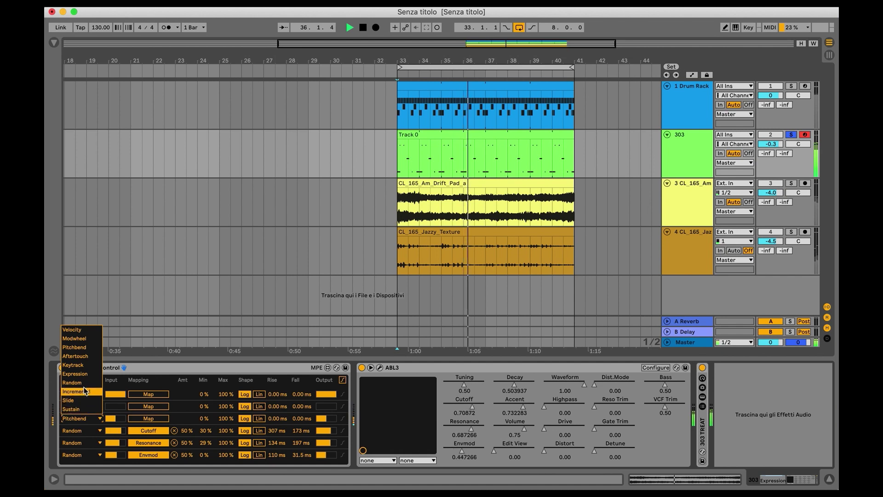
{"action": "left_click", "coordinate": [72, 383]}
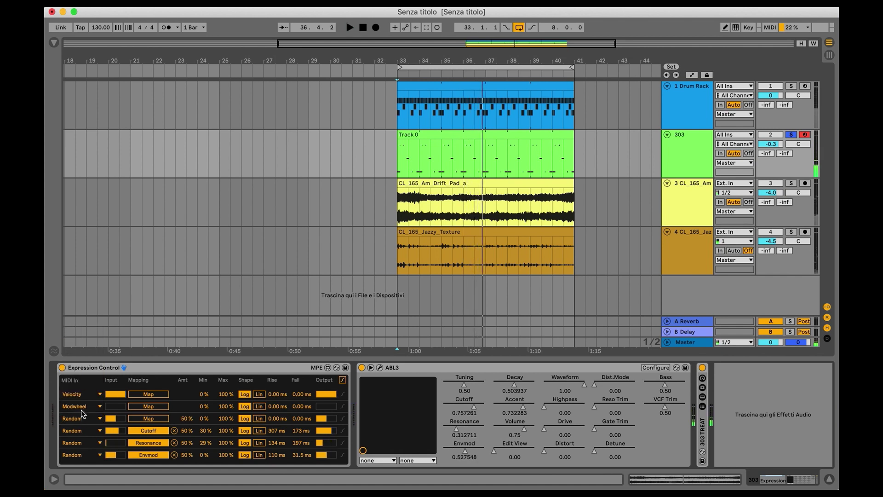
{"action": "left_click", "coordinate": [81, 409]}
{"action": "left_click", "coordinate": [81, 368]}
{"action": "left_click", "coordinate": [80, 396]}
{"action": "left_click", "coordinate": [82, 367]}
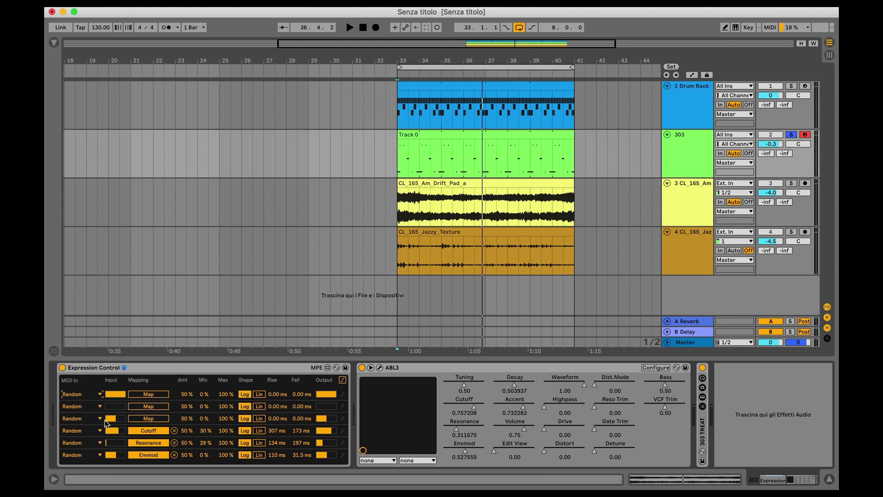
- Map the third row to Decay with a Min of 24%, and unsolo the 303 track during playback
{"action": "left_click", "coordinate": [148, 418]}
{"action": "left_click", "coordinate": [514, 385]}
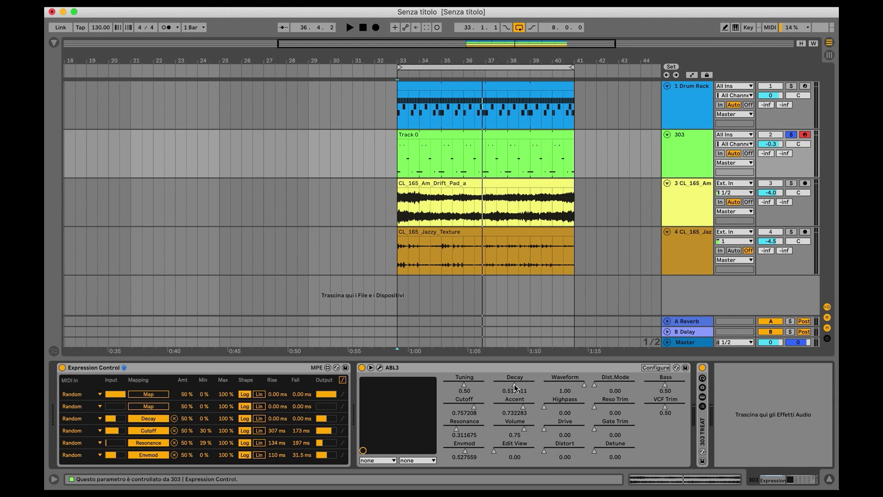
{"action": "key", "text": "space"}
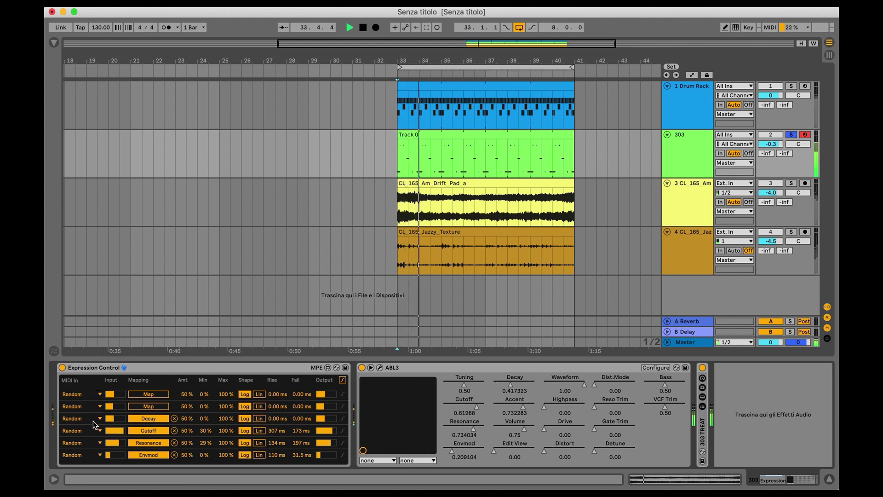
{"action": "left_click", "coordinate": [791, 134]}
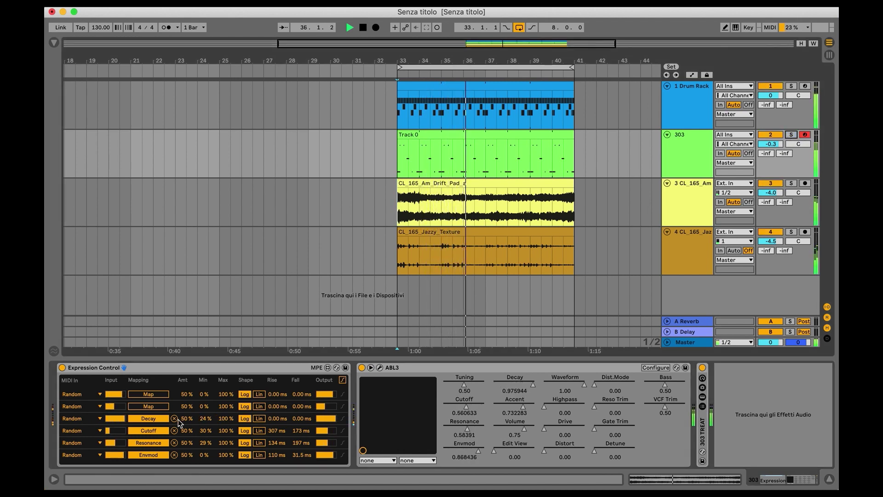
- Map the second row to Accent and set its Rise to 70.9 ms and Fall to about 86 ms
{"action": "left_click", "coordinate": [143, 407]}
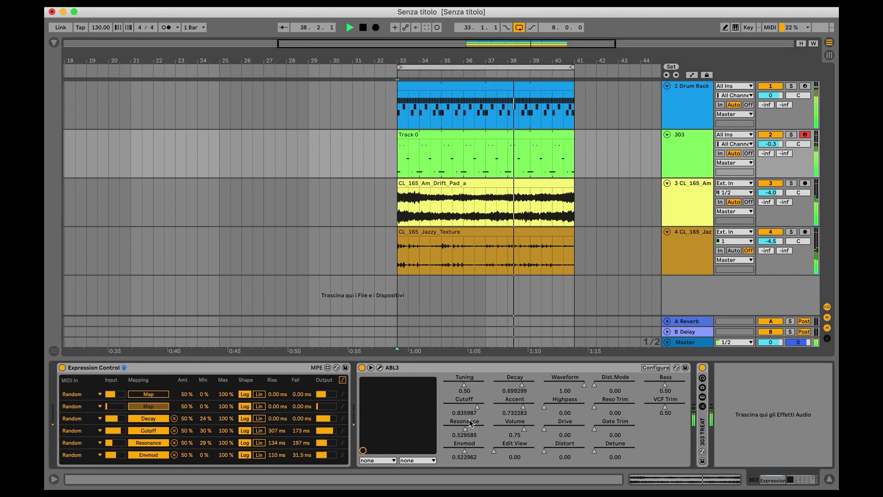
{"action": "left_click", "coordinate": [517, 406]}
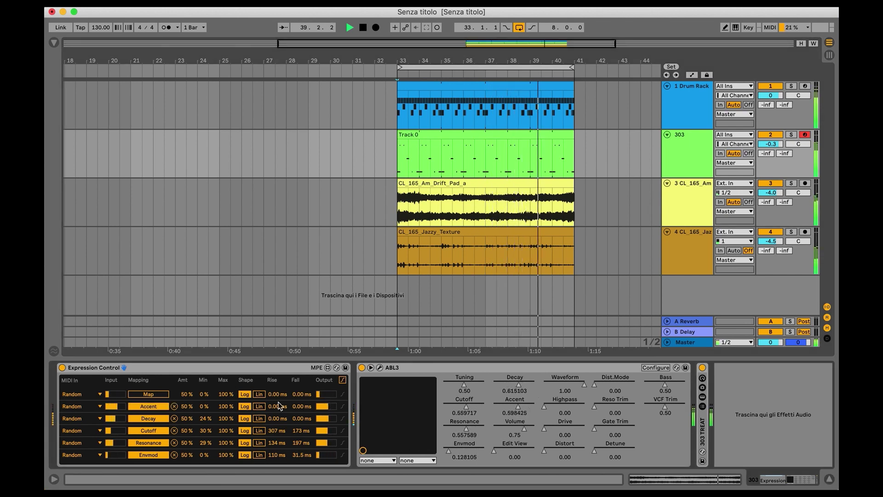
{"action": "left_click_drag", "start_coordinate": [278, 406], "coordinate": [300, 387]}
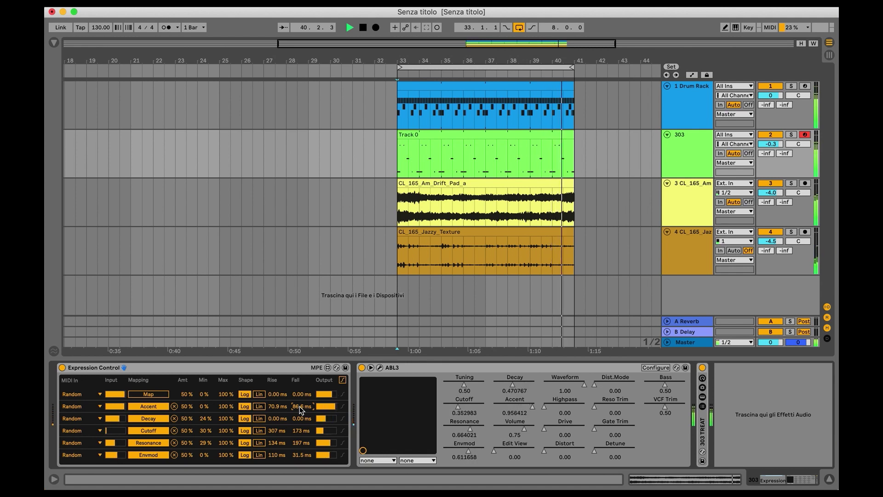